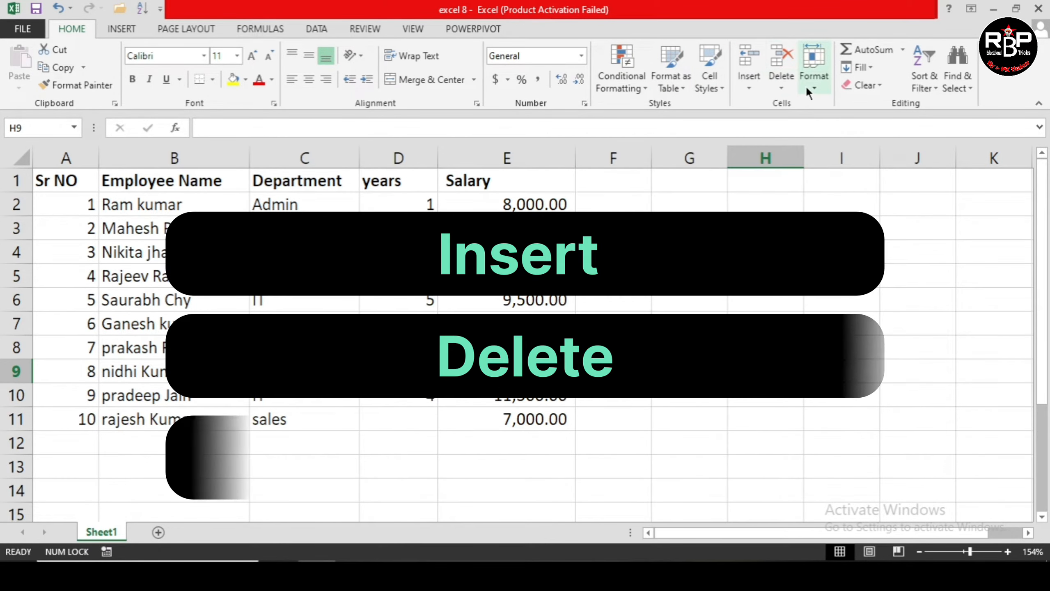
{"action": "left_click", "coordinate": [340, 158]}
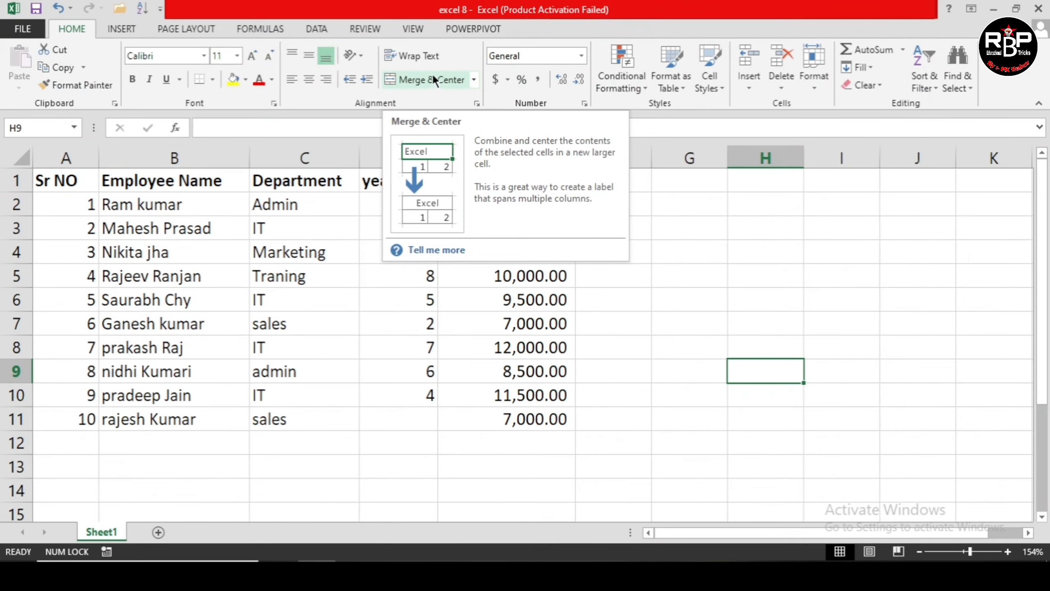
{"action": "left_click", "coordinate": [693, 251]}
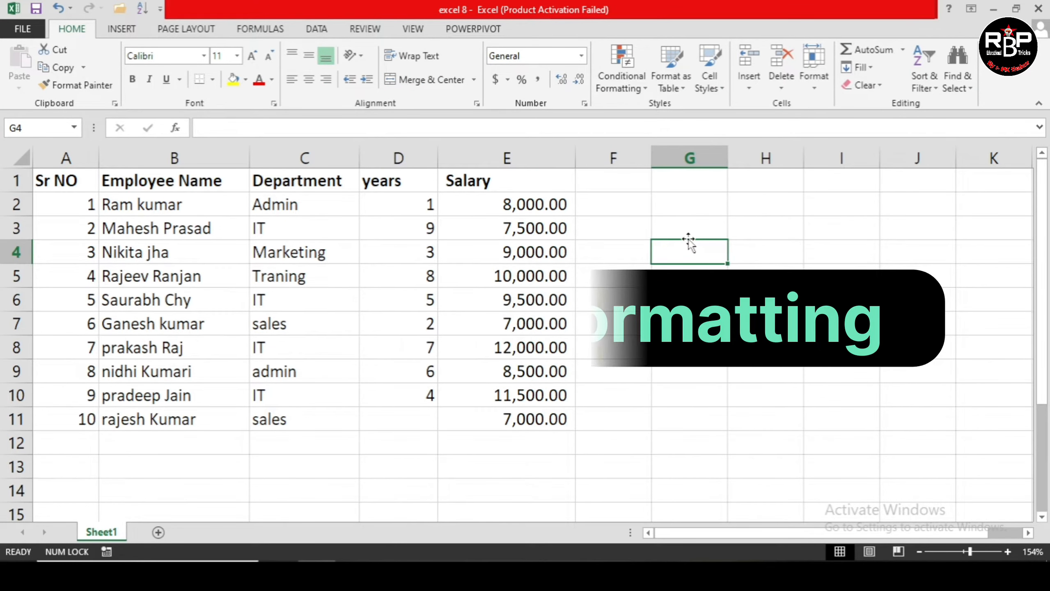
{"action": "left_click", "coordinate": [637, 92]}
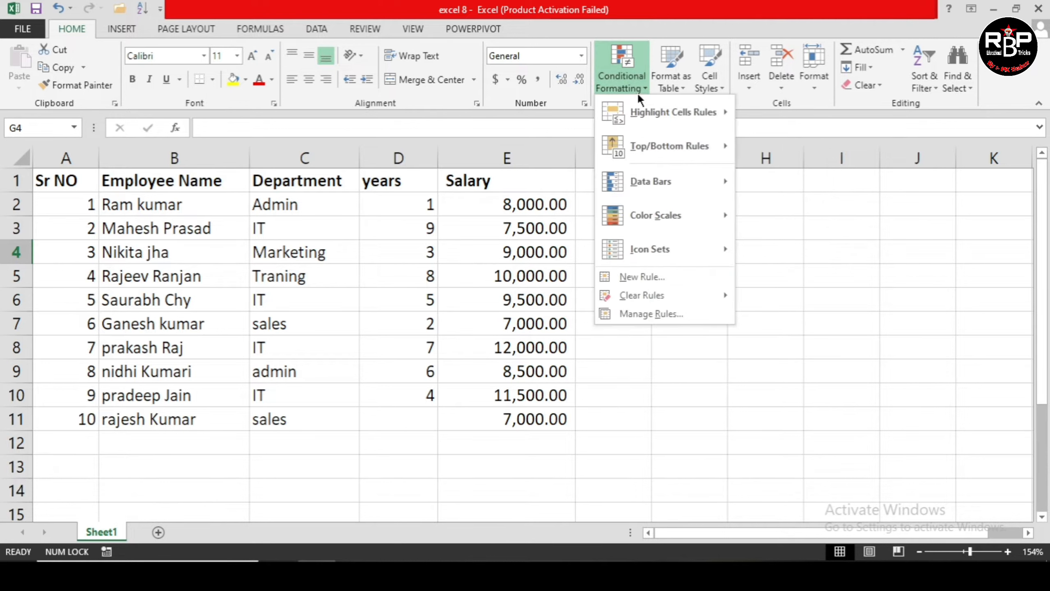
{"action": "mouse_move", "coordinate": [641, 121]}
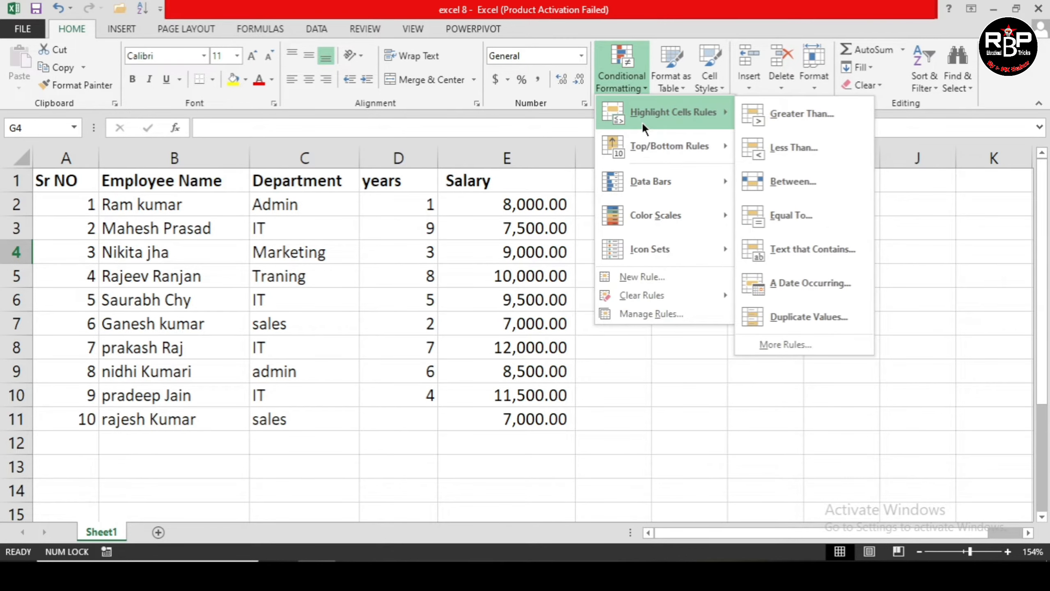
{"action": "mouse_move", "coordinate": [692, 155]}
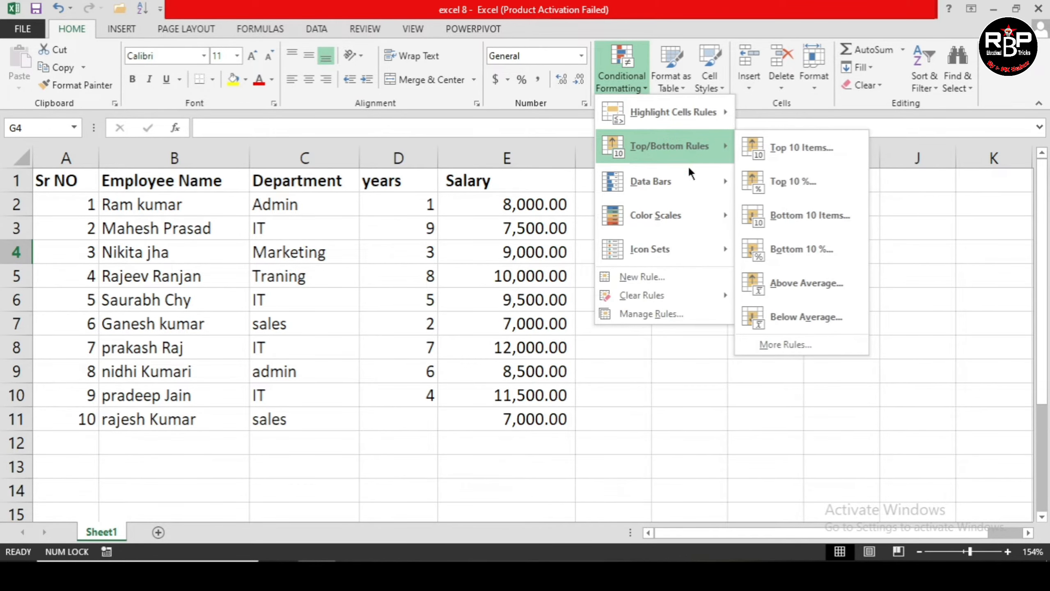
{"action": "mouse_move", "coordinate": [676, 217]}
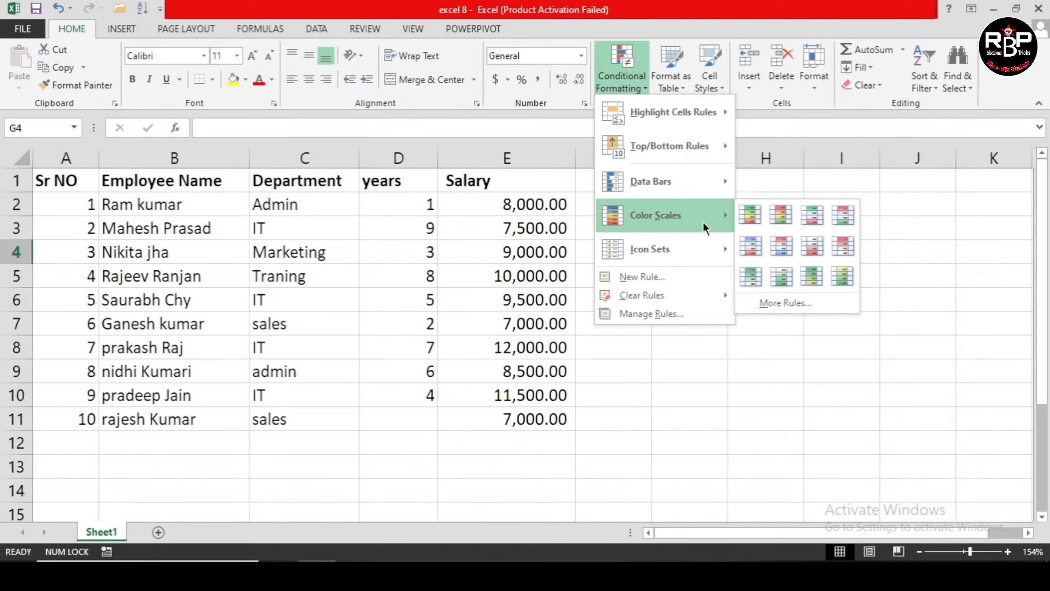
{"action": "left_click", "coordinate": [704, 432]}
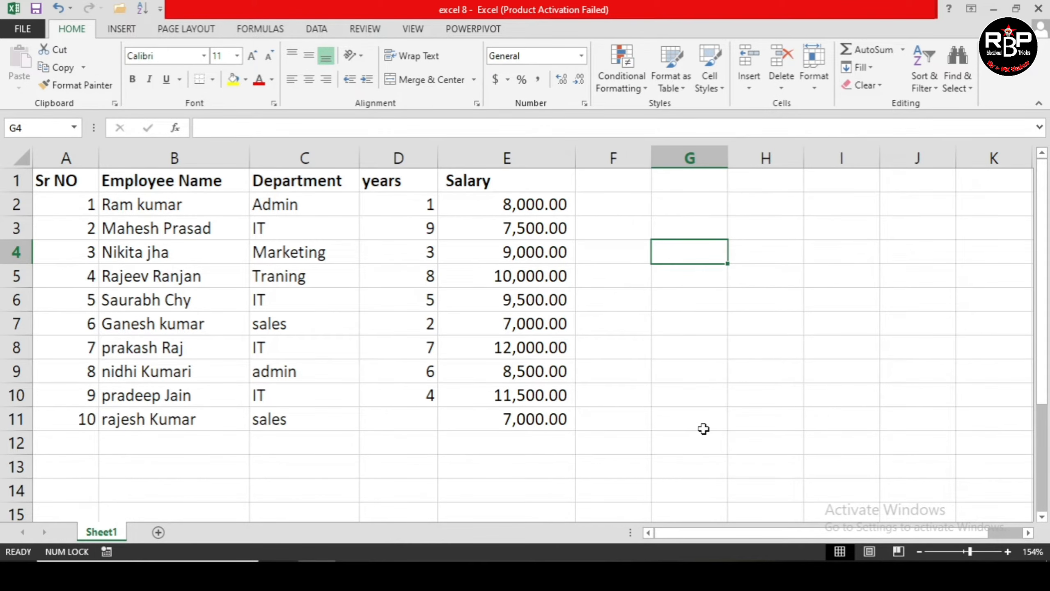
Highlight the Salary column's cells greater than 9,500.00 with Light Red Fill with Dark Red Text.
{"action": "left_click", "coordinate": [544, 160]}
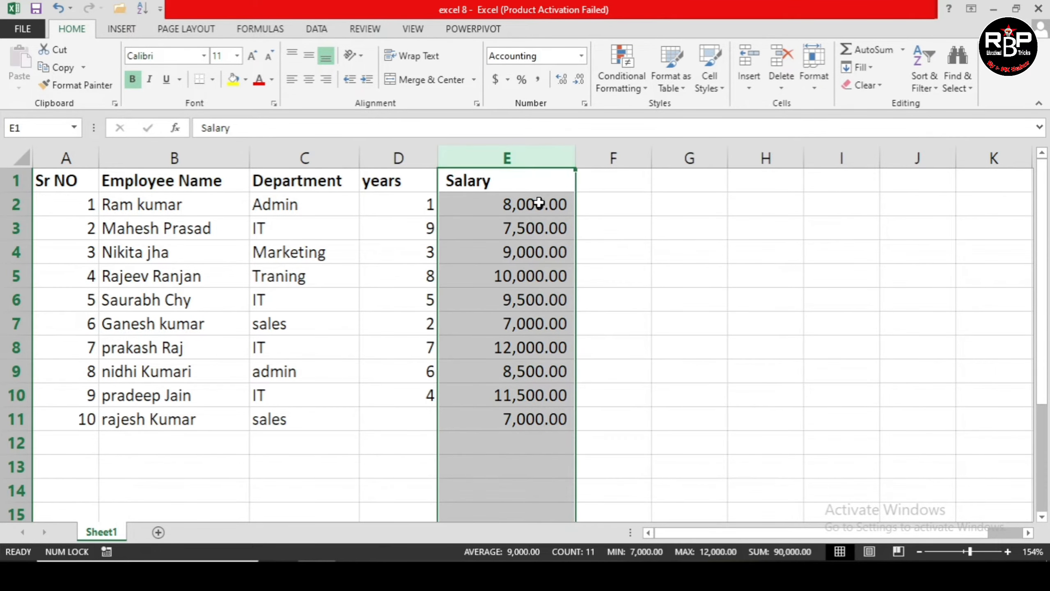
{"action": "left_click", "coordinate": [614, 85]}
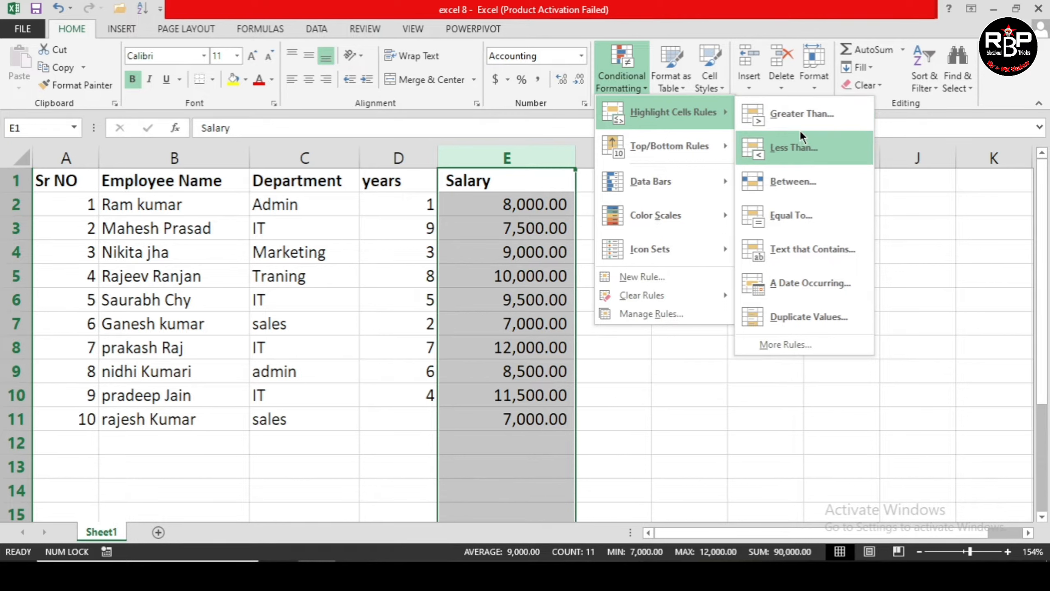
{"action": "left_click", "coordinate": [801, 118]}
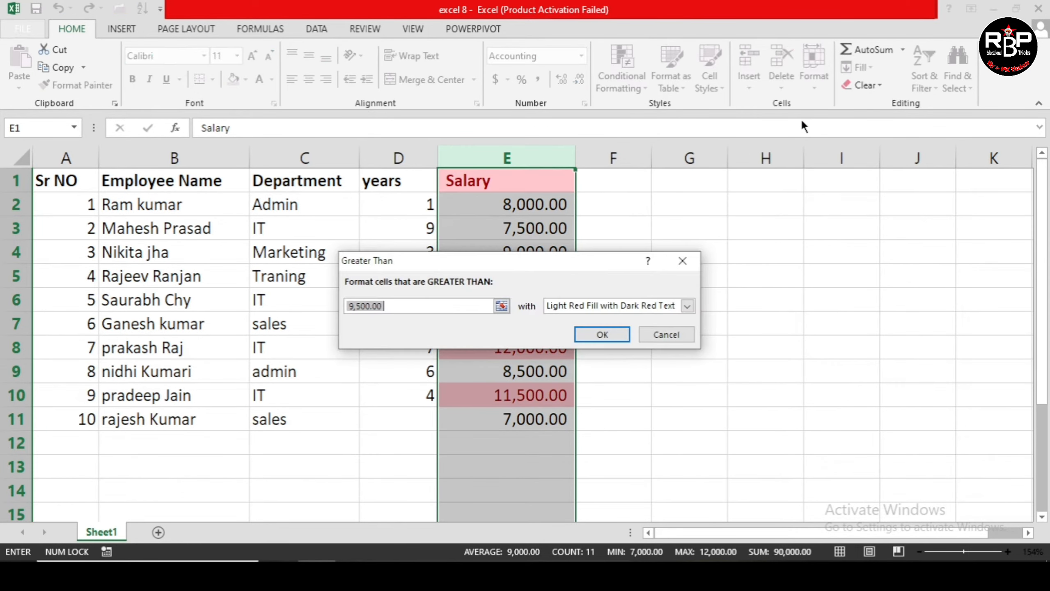
{"action": "left_click_drag", "start_coordinate": [578, 259], "coordinate": [852, 248]}
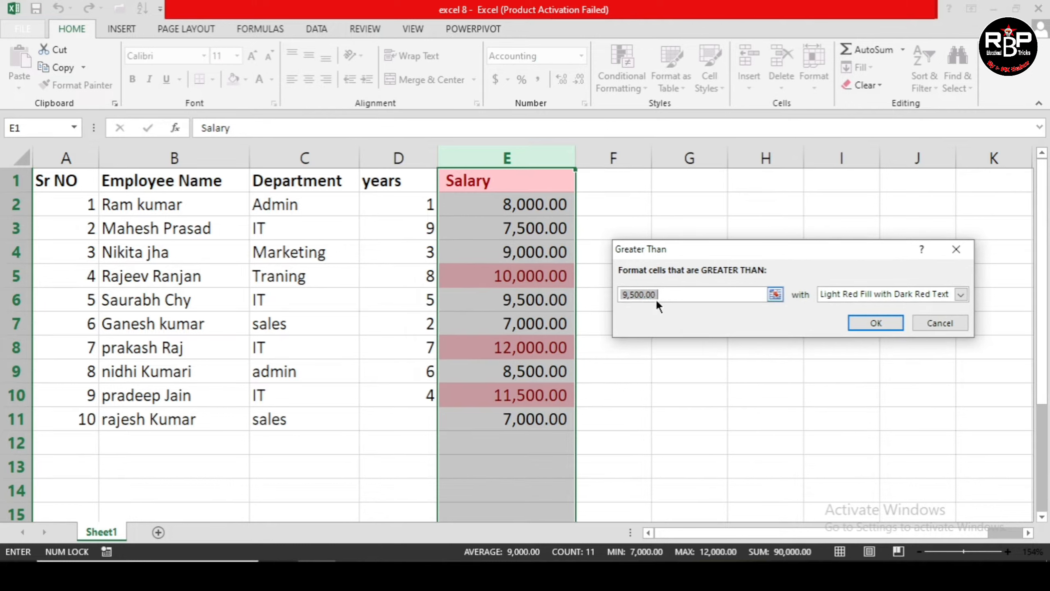
{"action": "left_click", "coordinate": [874, 324]}
{"action": "left_click", "coordinate": [584, 350]}
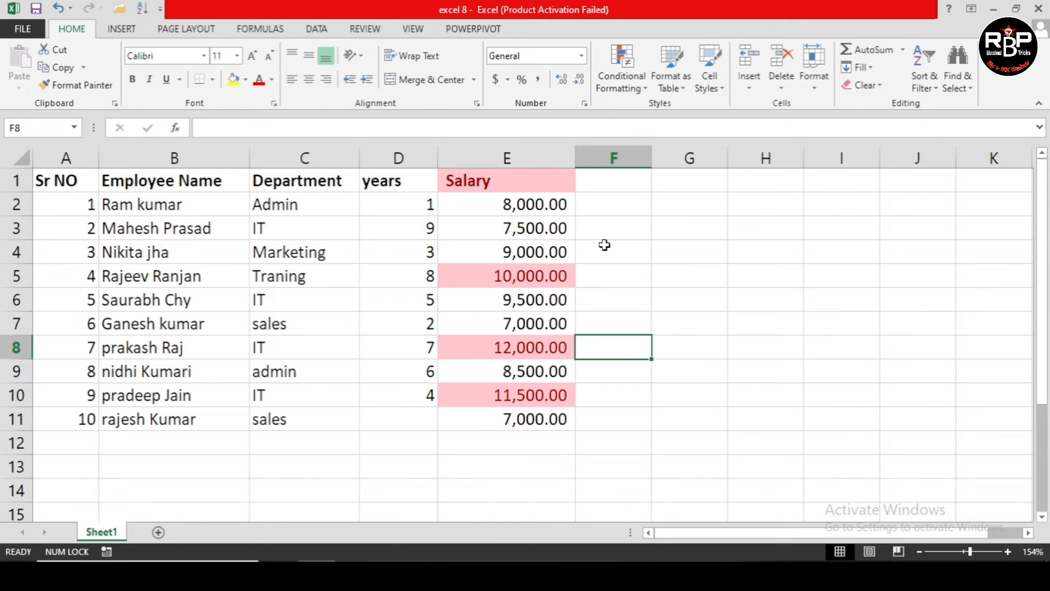
Add light blue gradient-fill data bars to the Salary column and widen column E.
{"action": "left_click", "coordinate": [534, 156]}
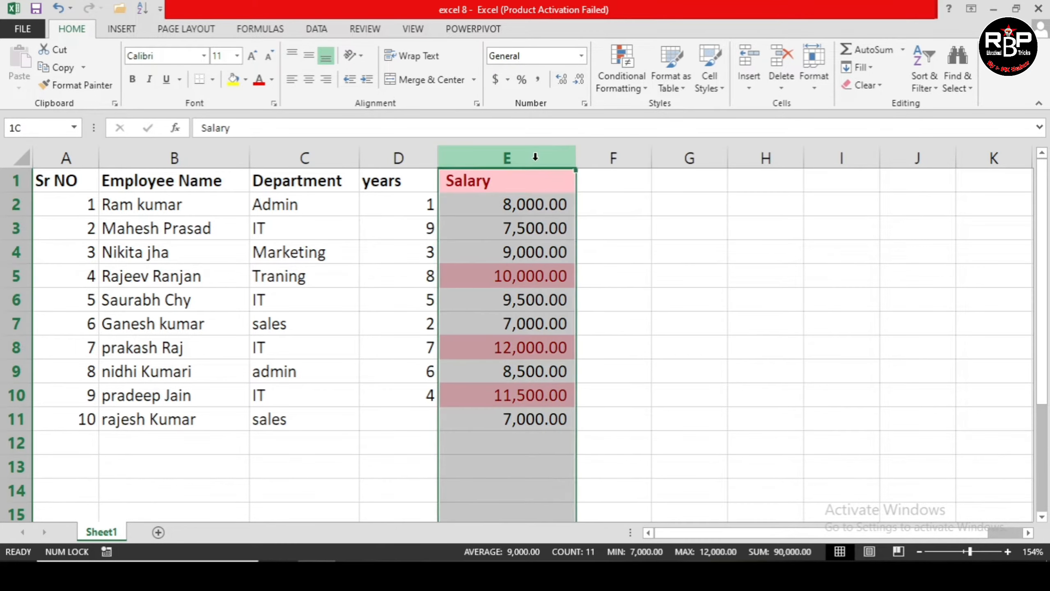
{"action": "left_click", "coordinate": [616, 89]}
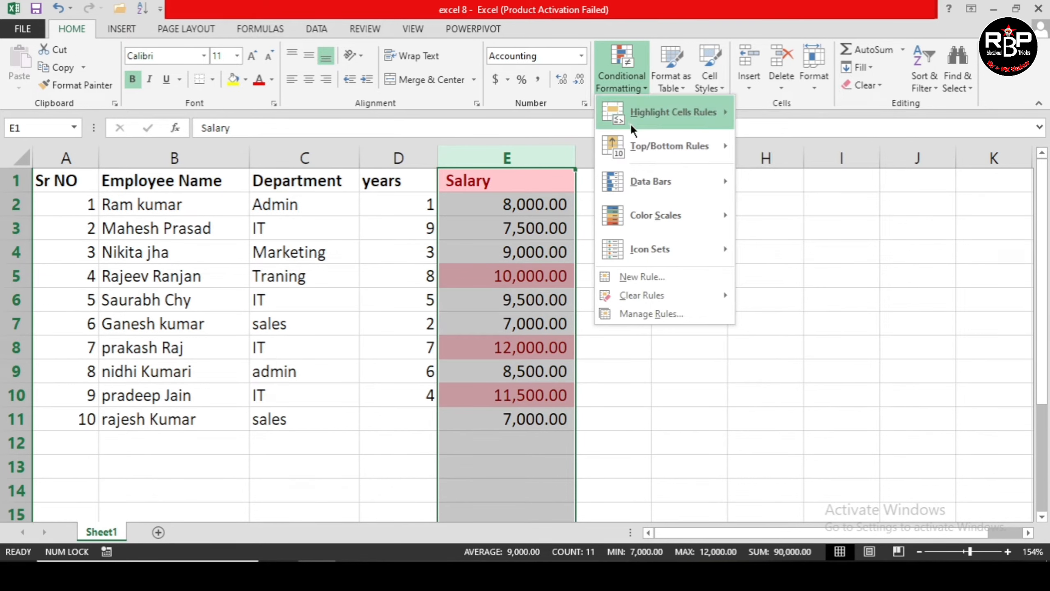
{"action": "mouse_move", "coordinate": [650, 183]}
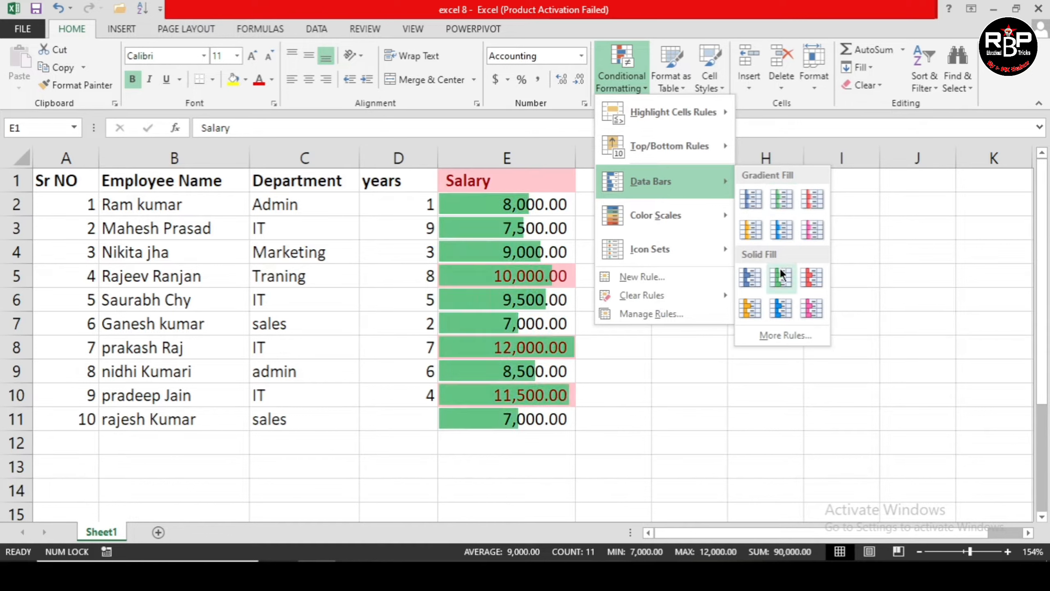
{"action": "left_click", "coordinate": [779, 237]}
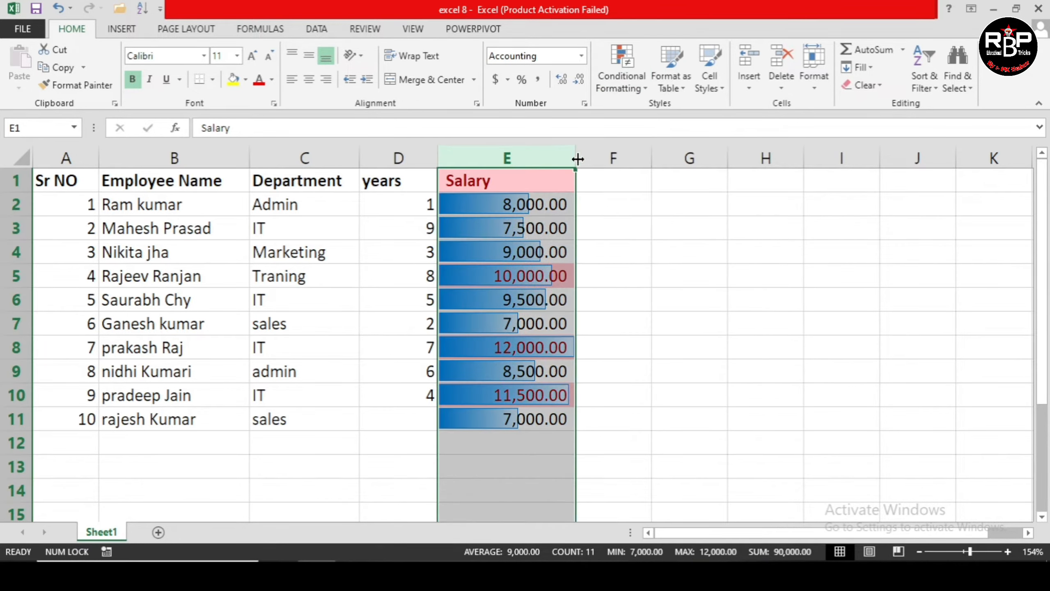
{"action": "left_click_drag", "start_coordinate": [578, 158], "coordinate": [655, 159]}
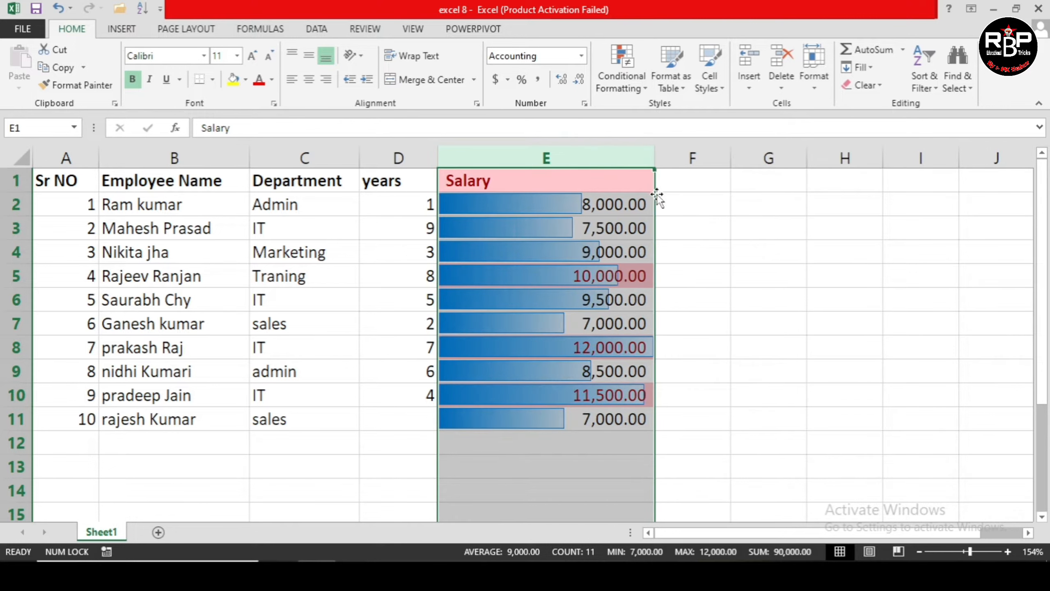
{"action": "left_click", "coordinate": [729, 318]}
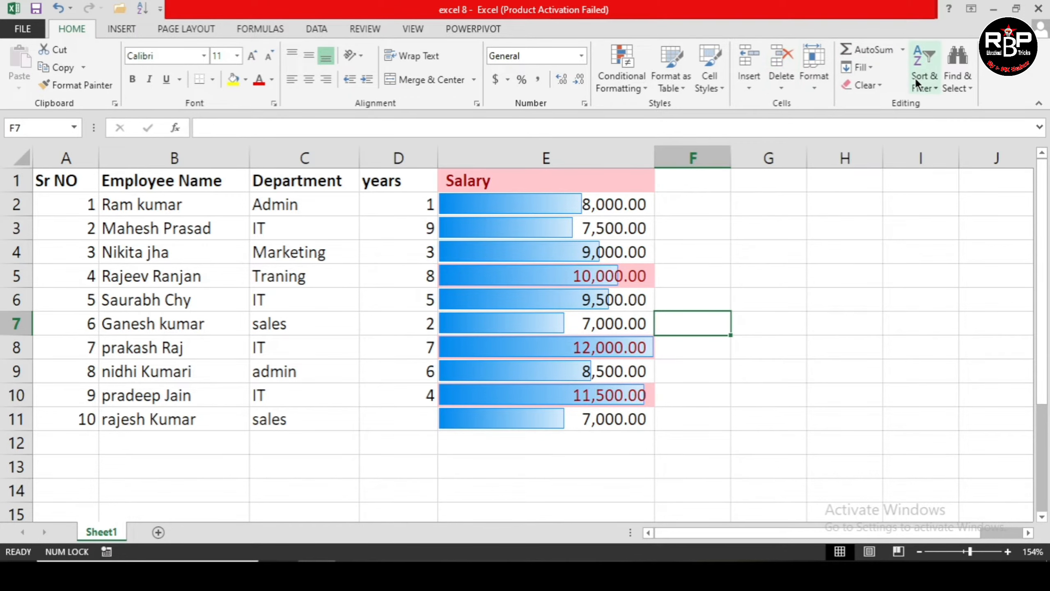
Try sorting the table by Salary from smallest to largest with the selection expanded, and undo the sort.
{"action": "left_click", "coordinate": [926, 87]}
{"action": "left_click", "coordinate": [940, 99]}
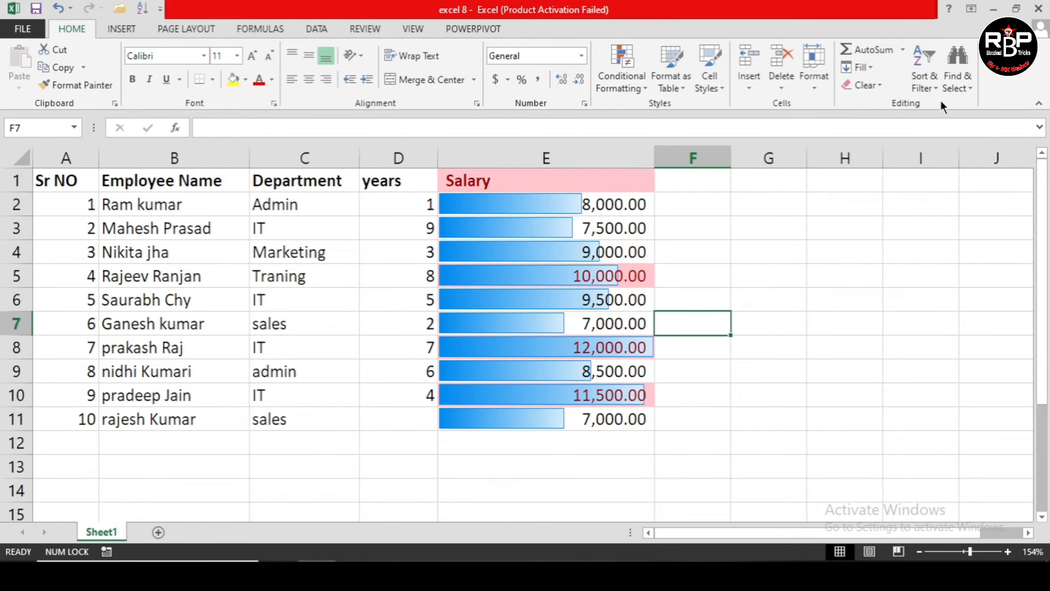
{"action": "left_click", "coordinate": [545, 158]}
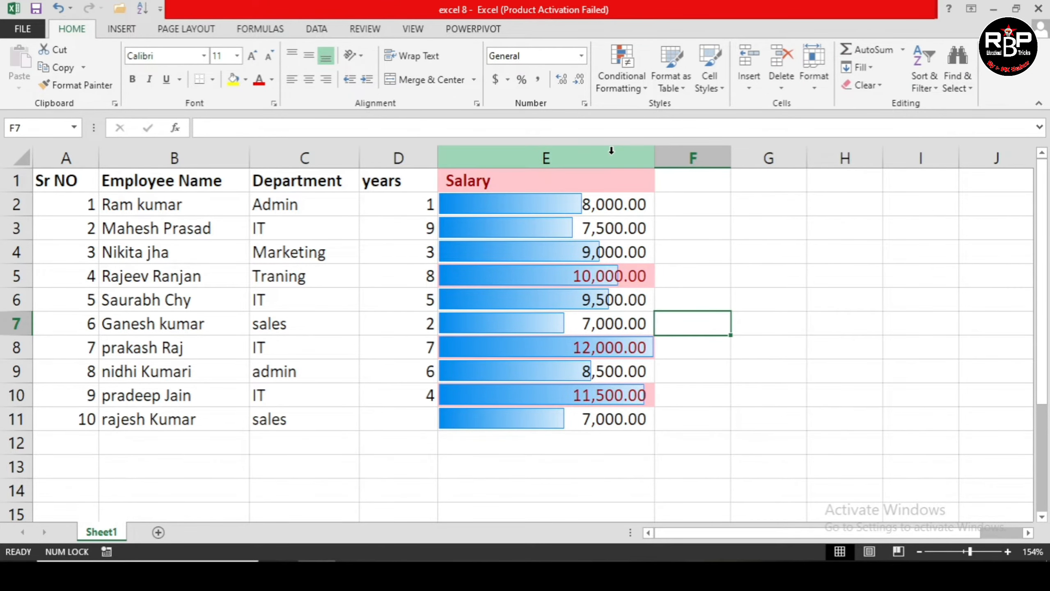
{"action": "left_click", "coordinate": [927, 81]}
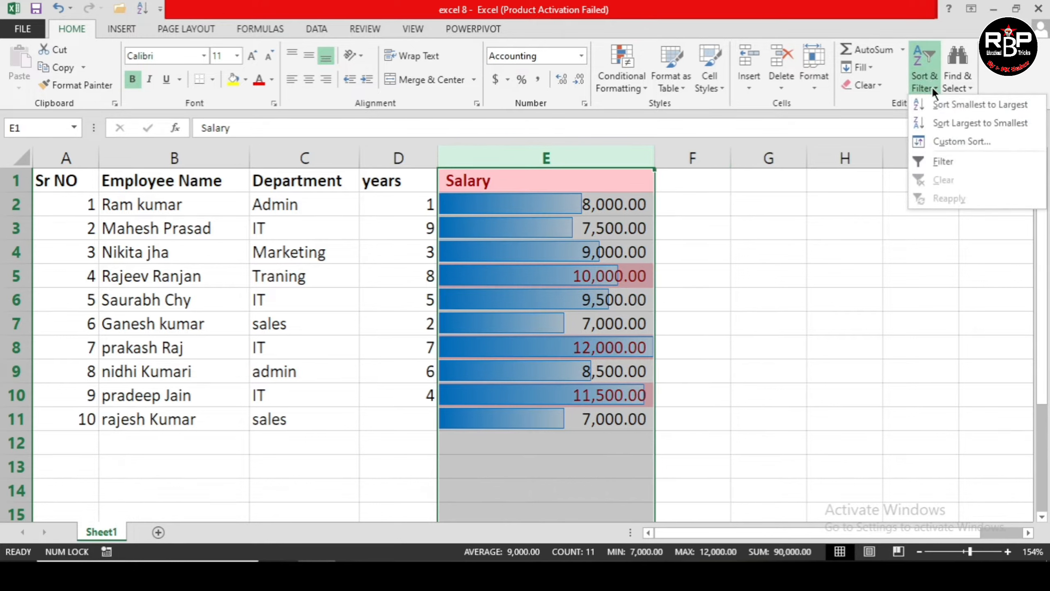
{"action": "left_click", "coordinate": [940, 102]}
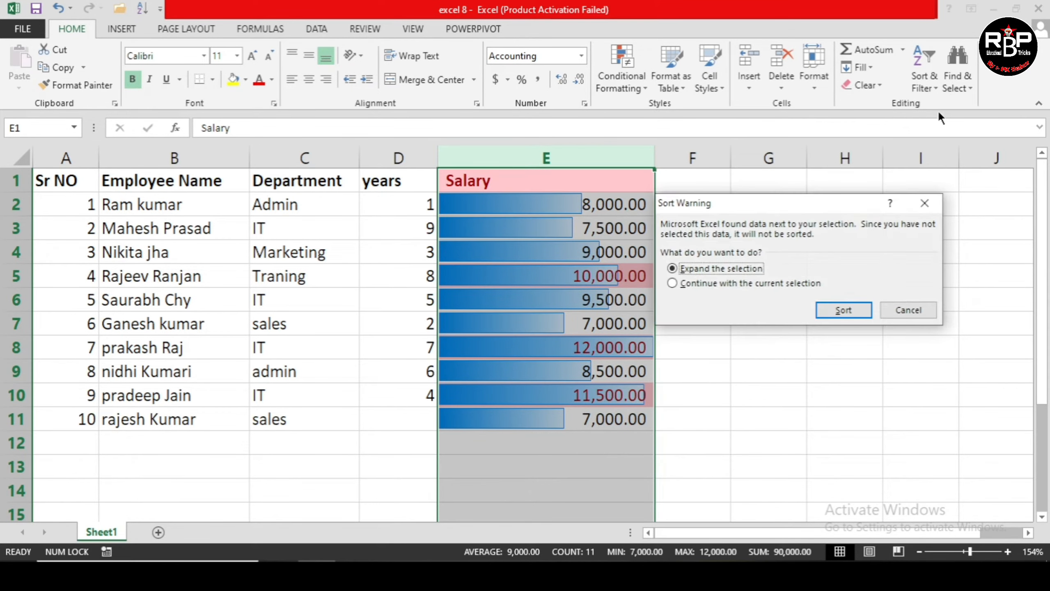
{"action": "left_click", "coordinate": [842, 317]}
{"action": "left_click", "coordinate": [816, 330]}
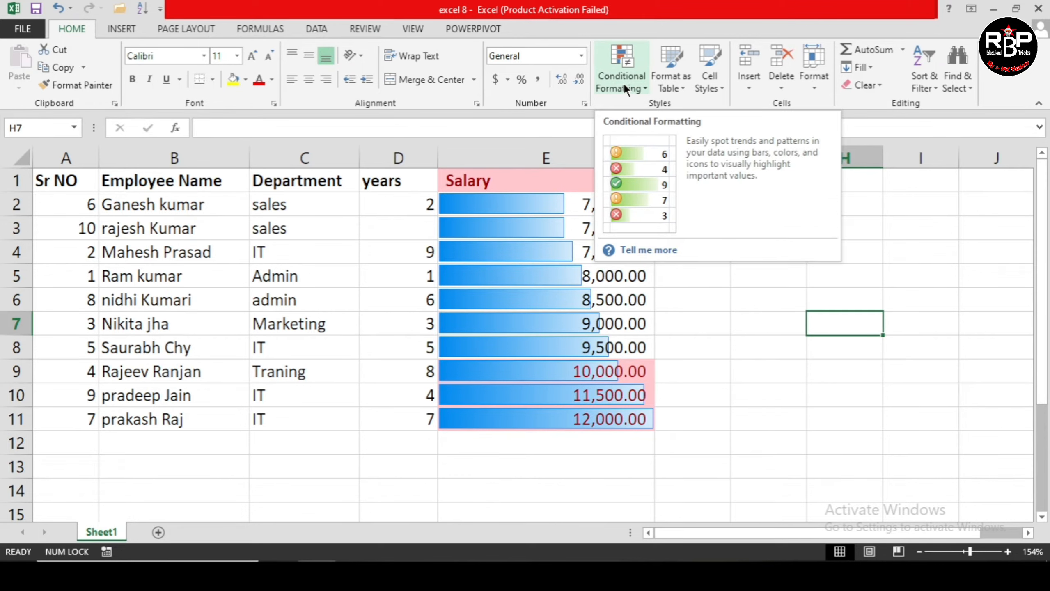
{"action": "key", "text": "ctrl+z"}
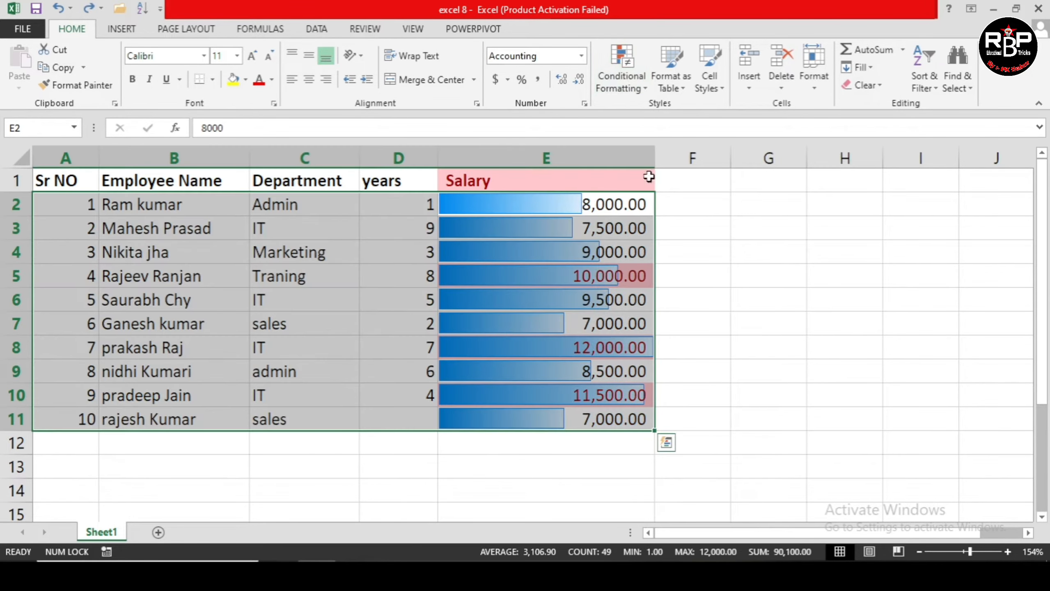
{"action": "left_click", "coordinate": [687, 244]}
Clear all conditional formatting rules from the selected Salary column.
{"action": "left_click", "coordinate": [606, 158]}
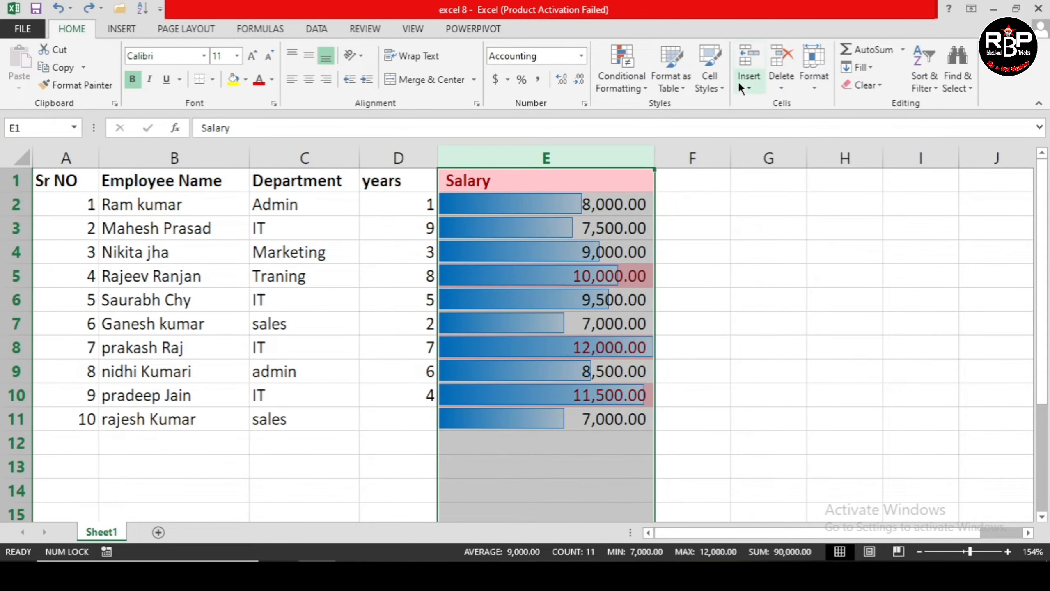
{"action": "left_click", "coordinate": [621, 85]}
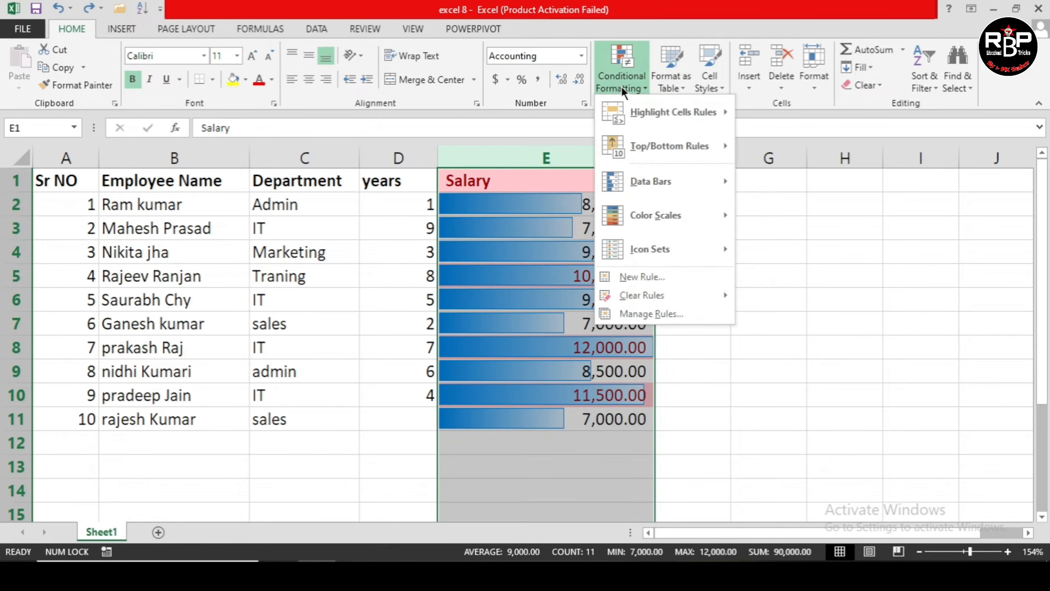
{"action": "mouse_move", "coordinate": [652, 217]}
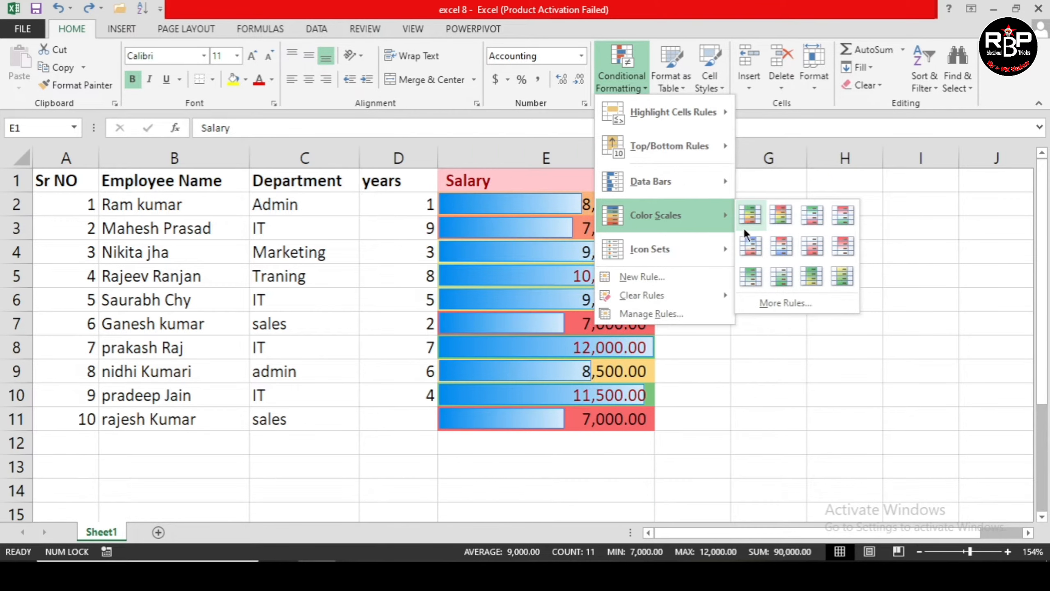
{"action": "mouse_move", "coordinate": [679, 296]}
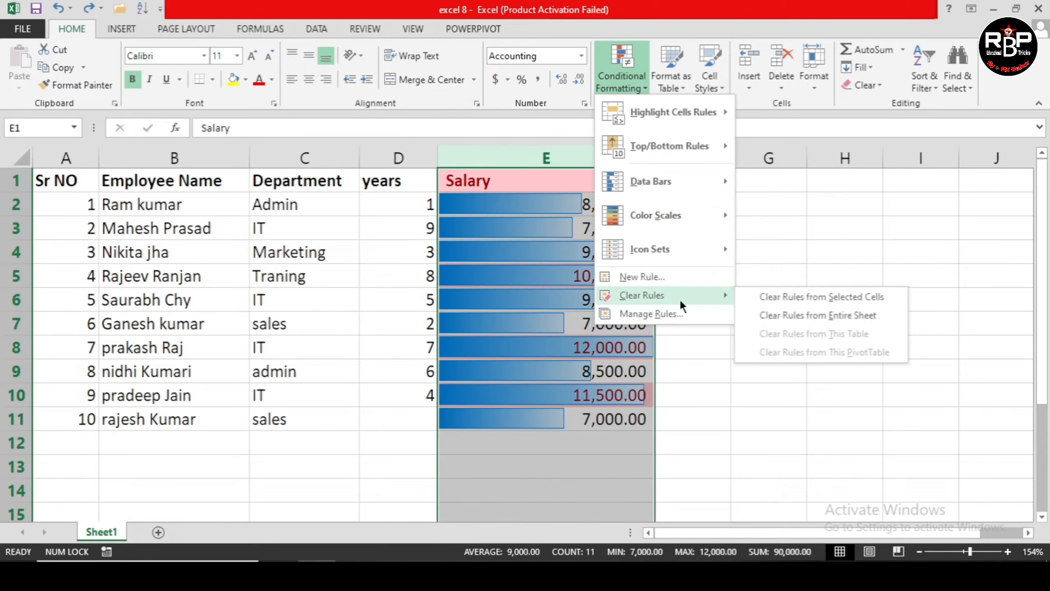
{"action": "left_click", "coordinate": [776, 297]}
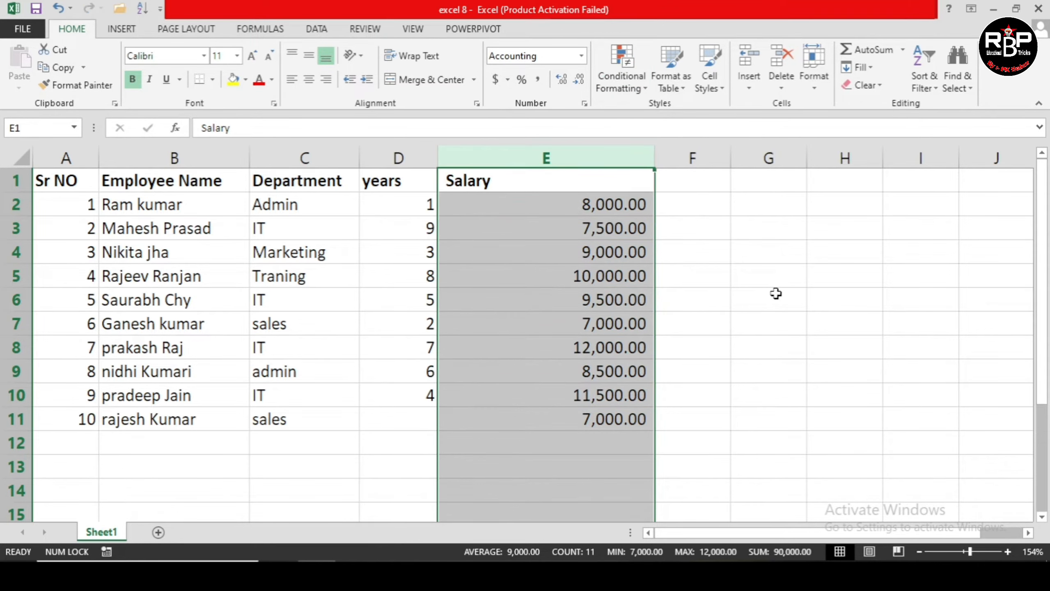
{"action": "left_click", "coordinate": [756, 294]}
Apply the Green - Yellow - Red color scale to the Salary column.
{"action": "left_click", "coordinate": [620, 160]}
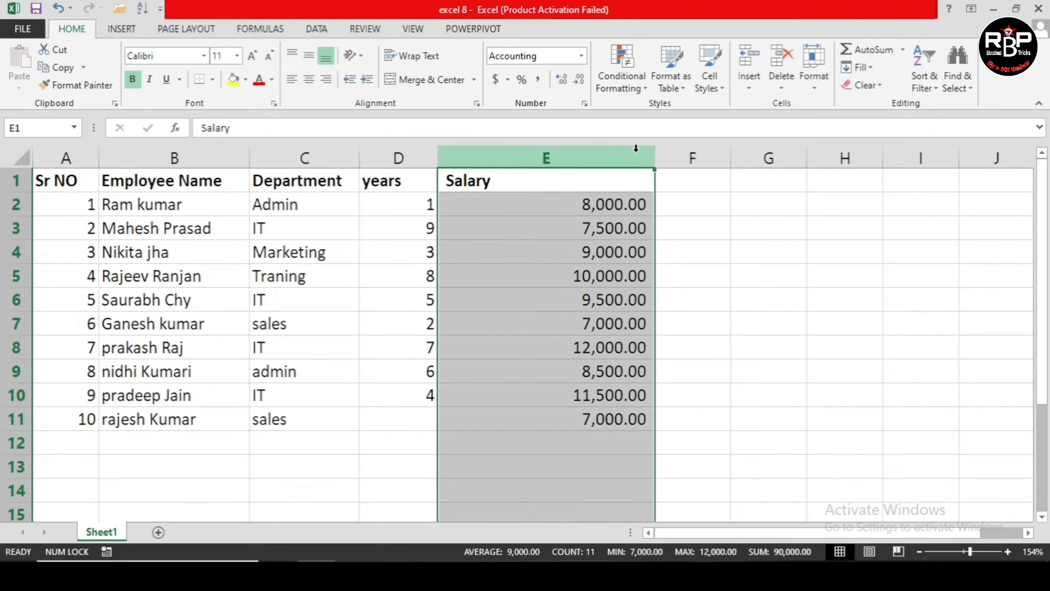
{"action": "left_click", "coordinate": [639, 84]}
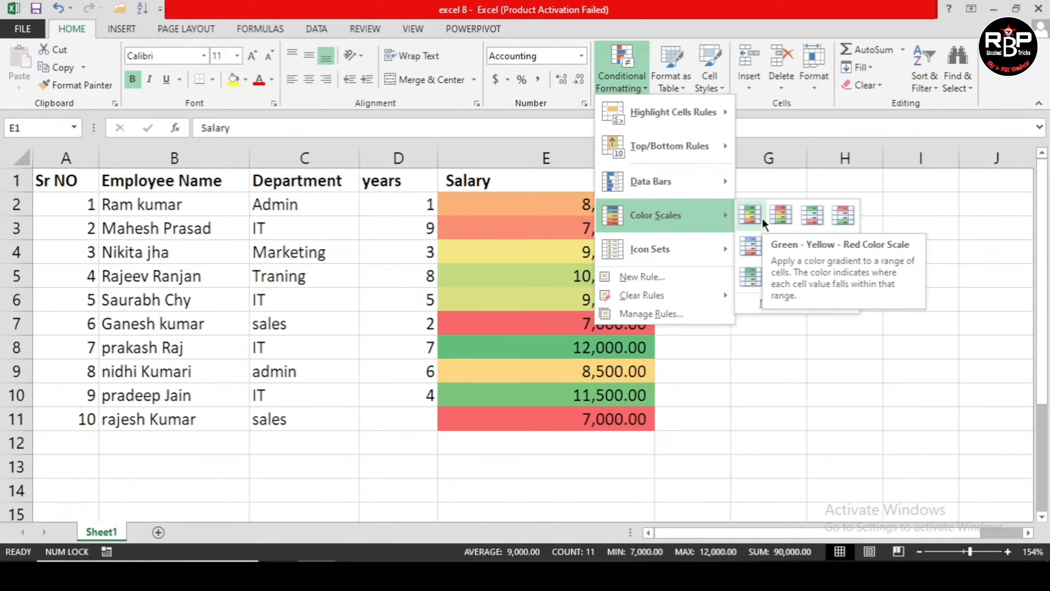
{"action": "left_click", "coordinate": [761, 216]}
{"action": "left_click", "coordinate": [757, 316]}
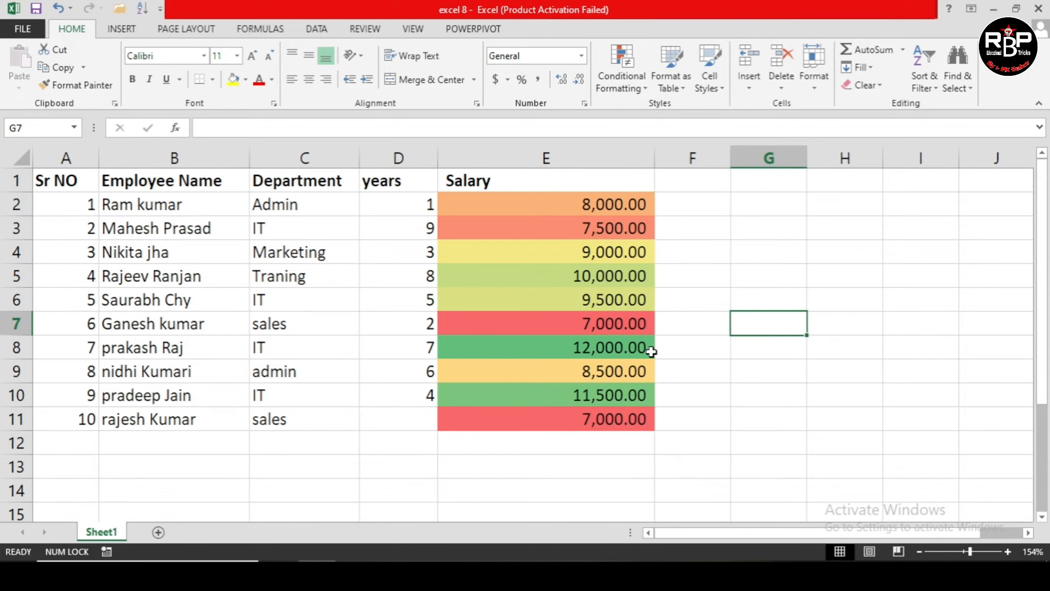
Sort the whole table by the Salary column from smallest to largest, expanding the selection to the neighbouring columns.
{"action": "left_click", "coordinate": [938, 84]}
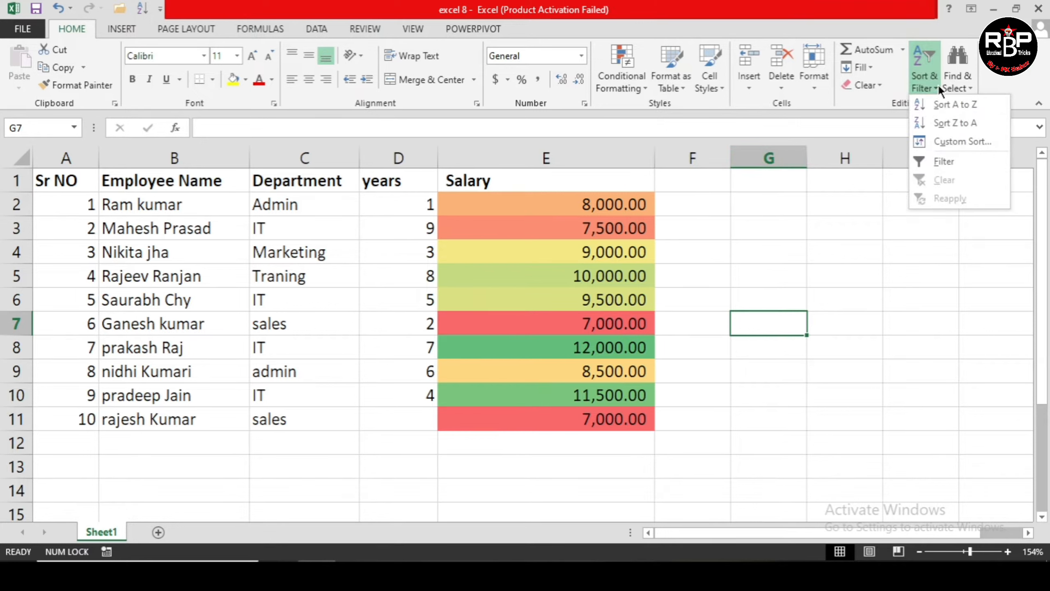
{"action": "left_click", "coordinate": [597, 145]}
{"action": "left_click", "coordinate": [597, 150]}
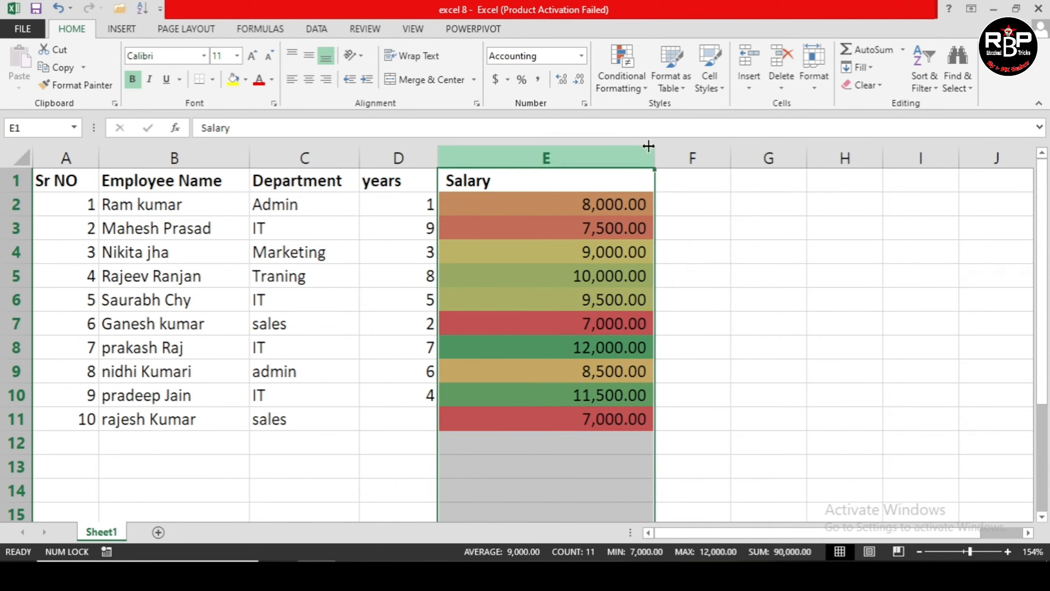
{"action": "left_click", "coordinate": [919, 88]}
{"action": "left_click", "coordinate": [936, 108]}
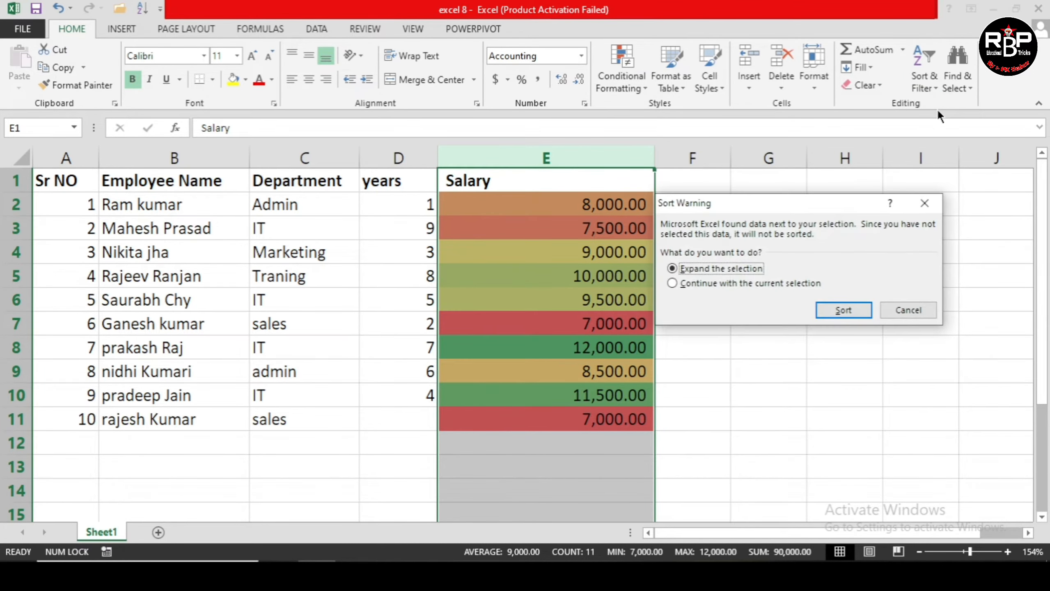
{"action": "left_click", "coordinate": [840, 309]}
{"action": "left_click", "coordinate": [807, 345]}
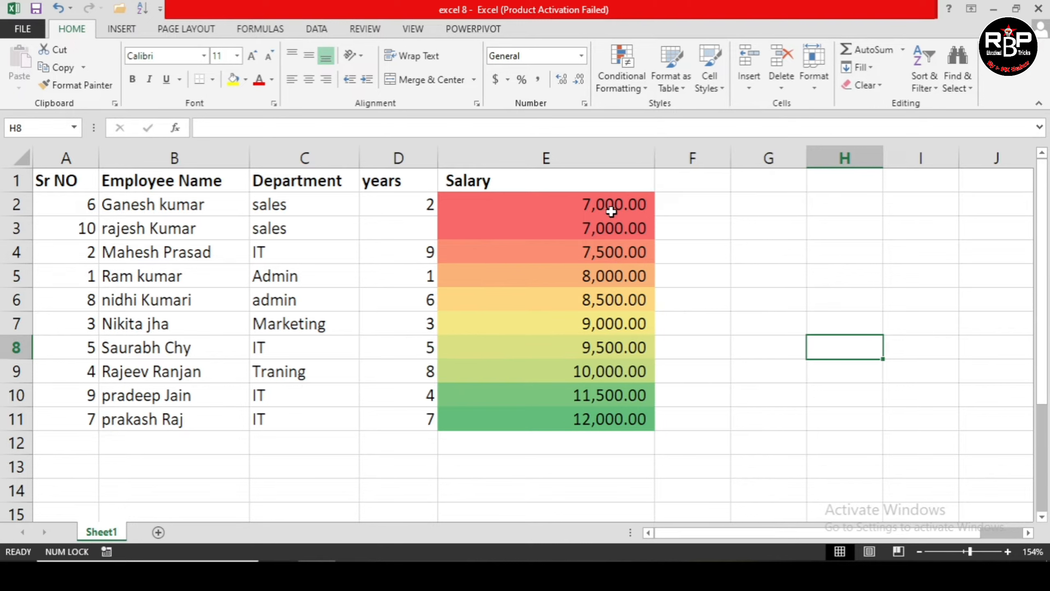
Clear the conditional formatting rules from the entire sheet to remove the color scale.
{"action": "left_click", "coordinate": [636, 98]}
{"action": "mouse_move", "coordinate": [724, 295]}
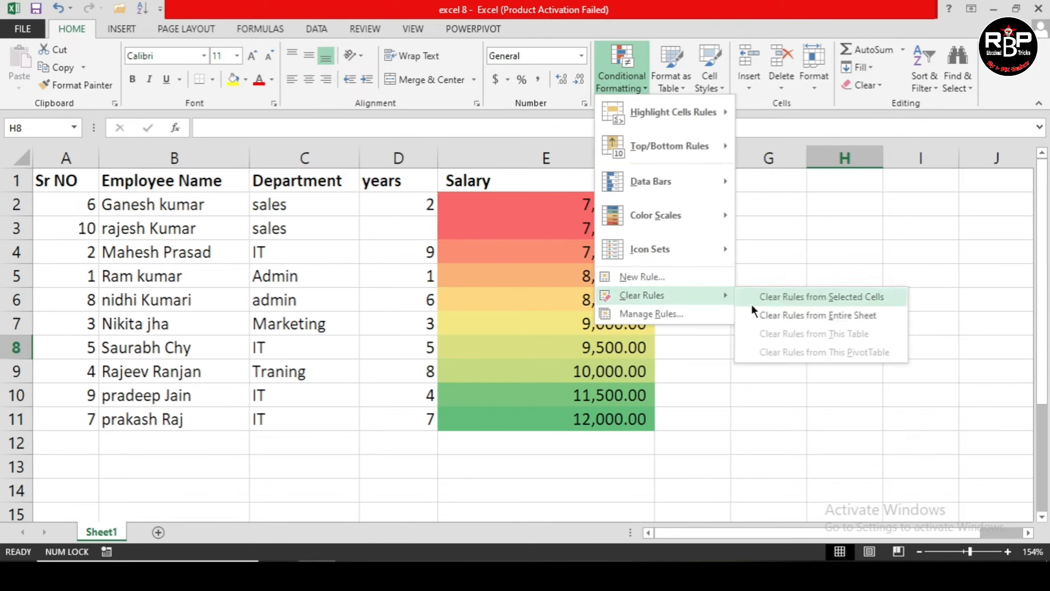
{"action": "left_click", "coordinate": [755, 317]}
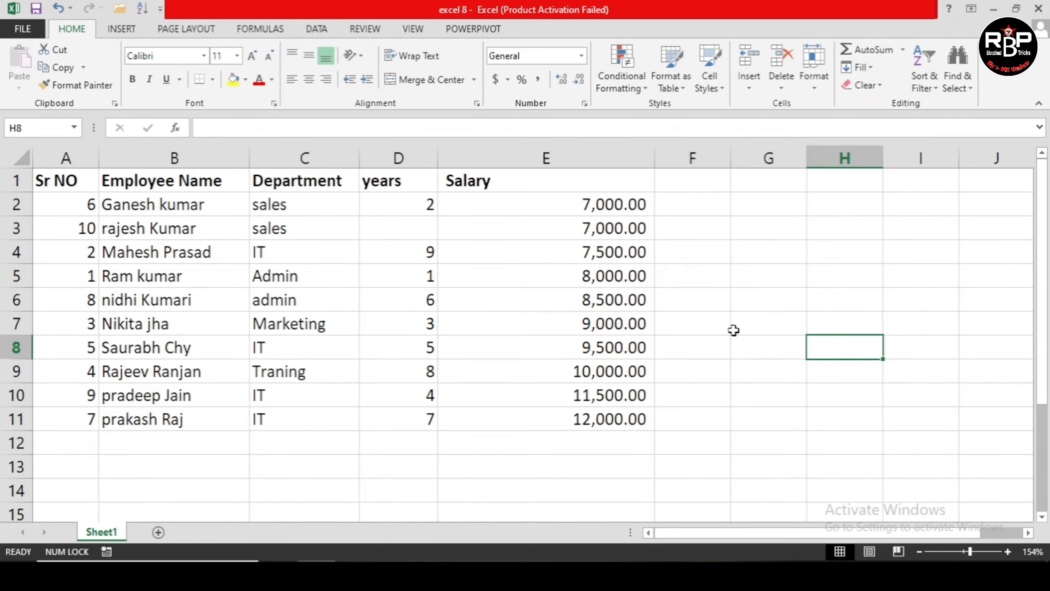
Apply the colored four-arrow directional icon set to the Salary column.
{"action": "left_click", "coordinate": [633, 153]}
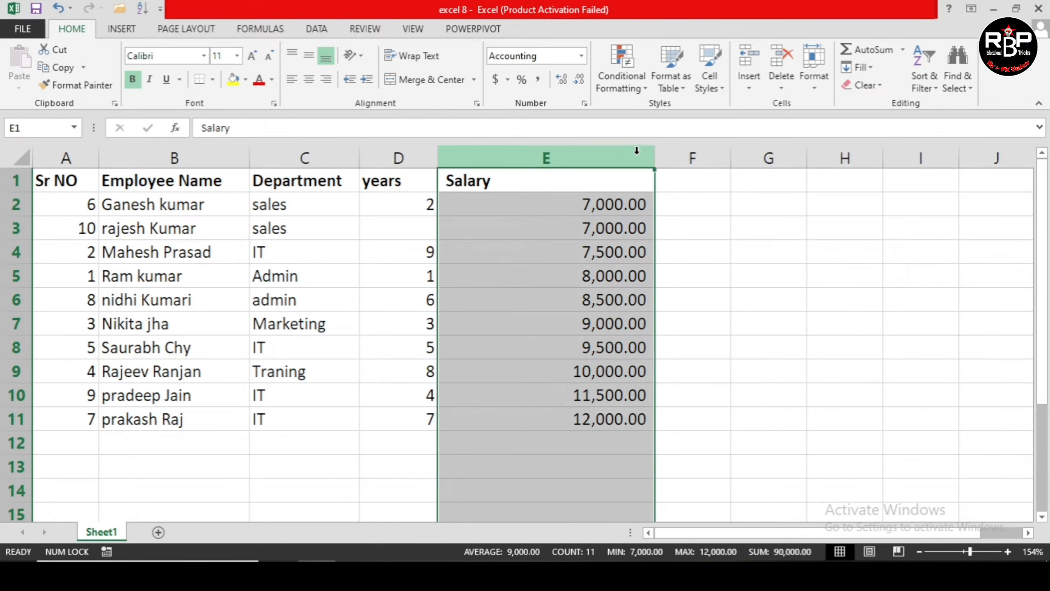
{"action": "left_click", "coordinate": [639, 80]}
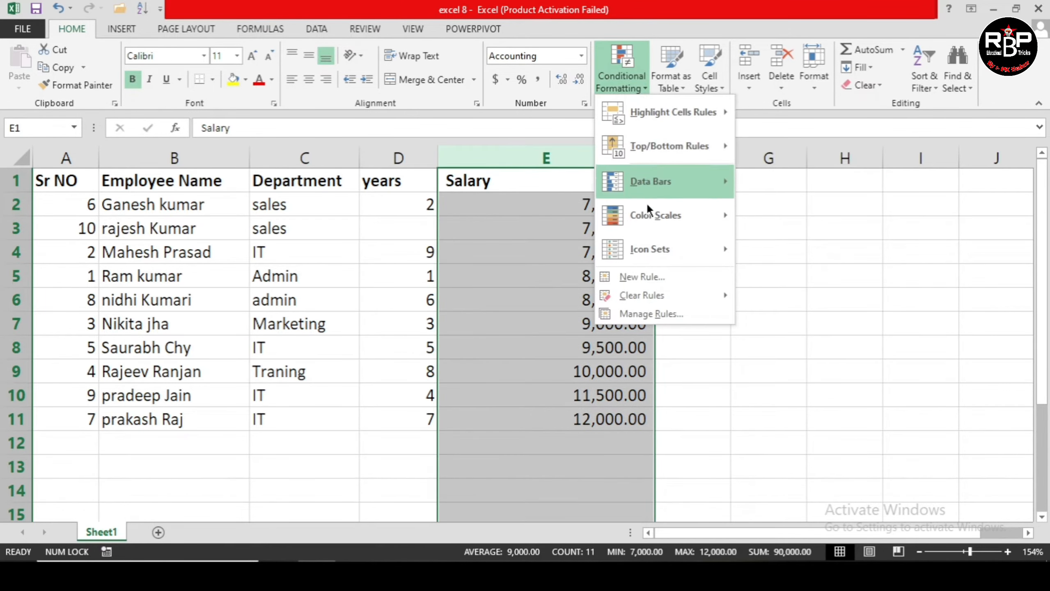
{"action": "mouse_move", "coordinate": [649, 251]}
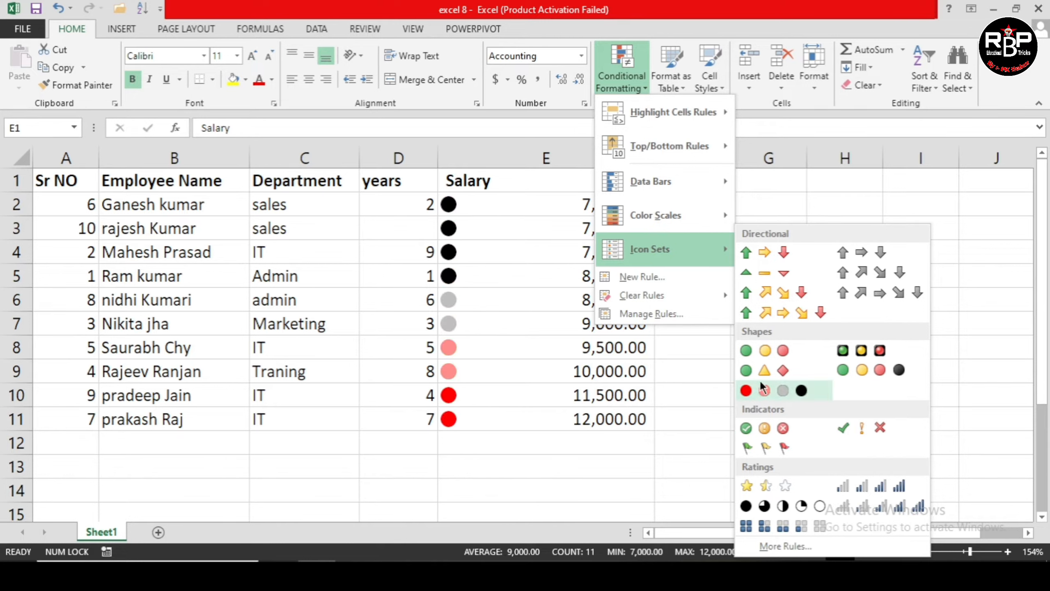
{"action": "left_click", "coordinate": [754, 301]}
{"action": "left_click", "coordinate": [747, 398]}
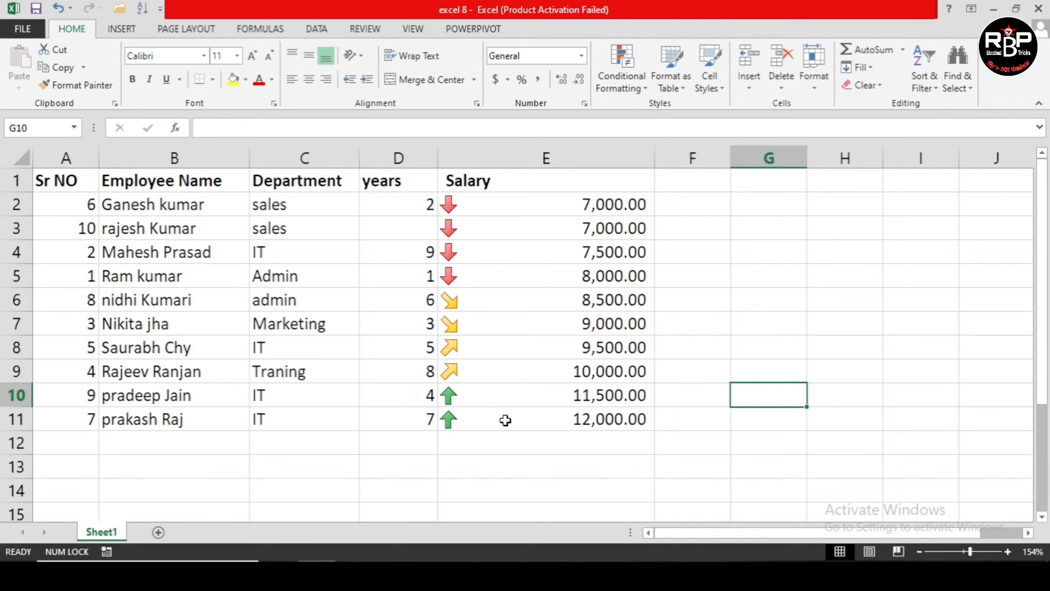
Remove the arrow icons by clearing the conditional formatting rules from the entire sheet.
{"action": "left_click", "coordinate": [631, 86]}
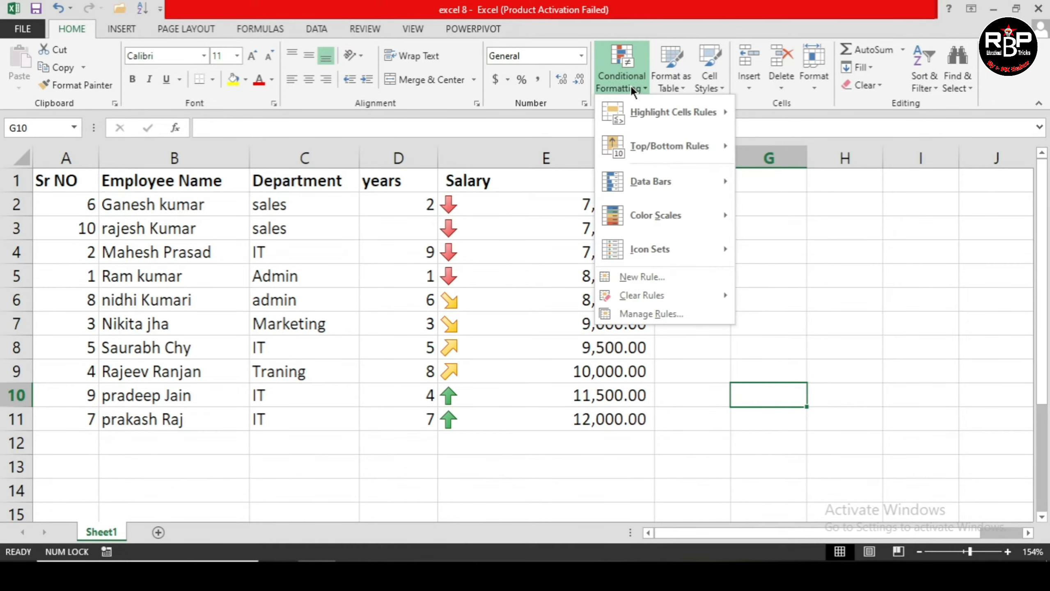
{"action": "mouse_move", "coordinate": [637, 298]}
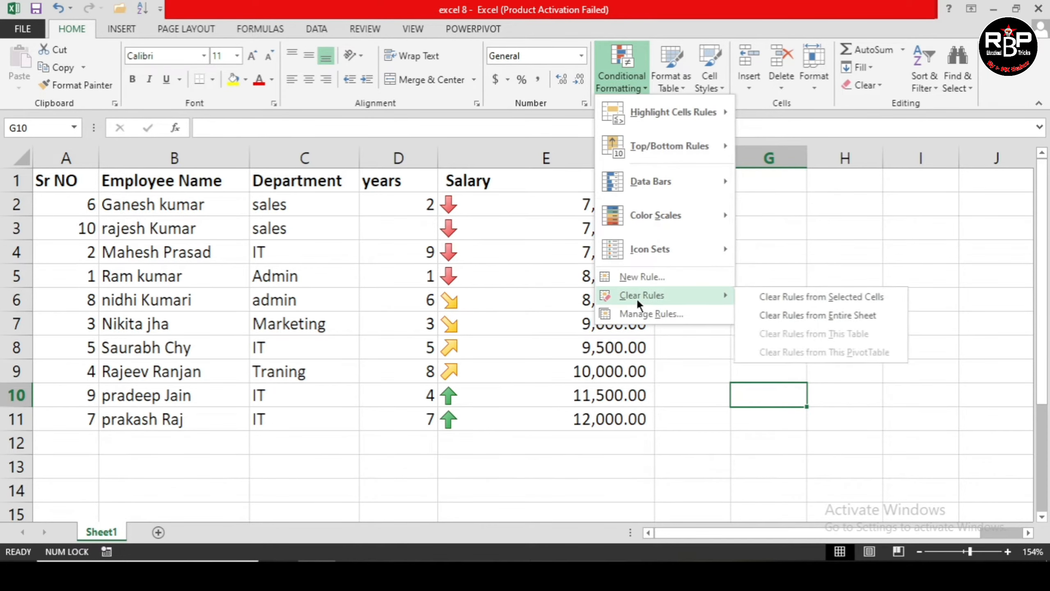
{"action": "left_click", "coordinate": [762, 321]}
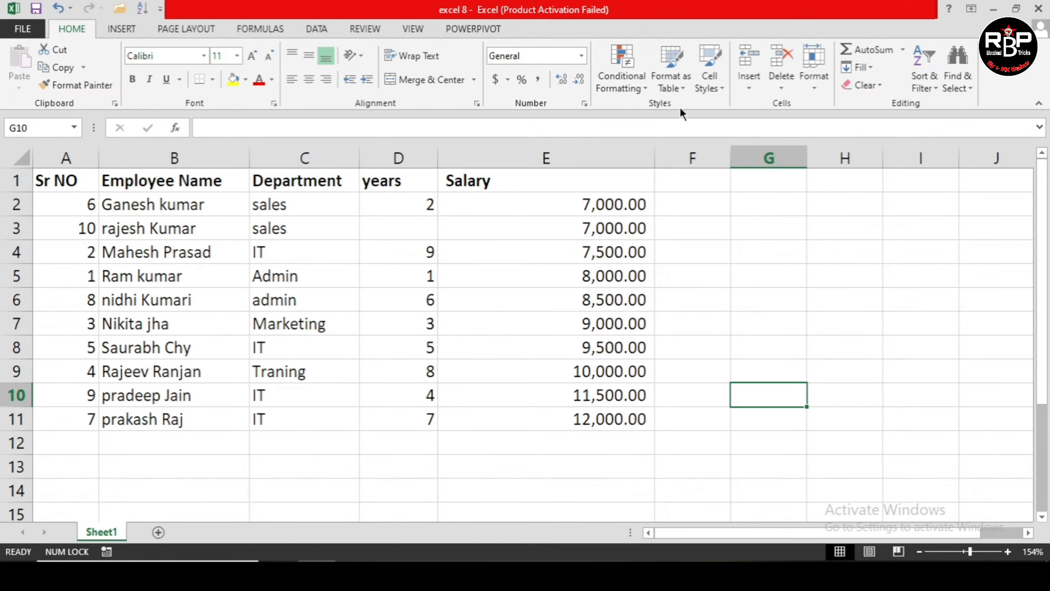
Format the range A1:E11 as a table with headers, using the orange Medium style with banded rows and a solid header.
{"action": "left_click", "coordinate": [607, 155]}
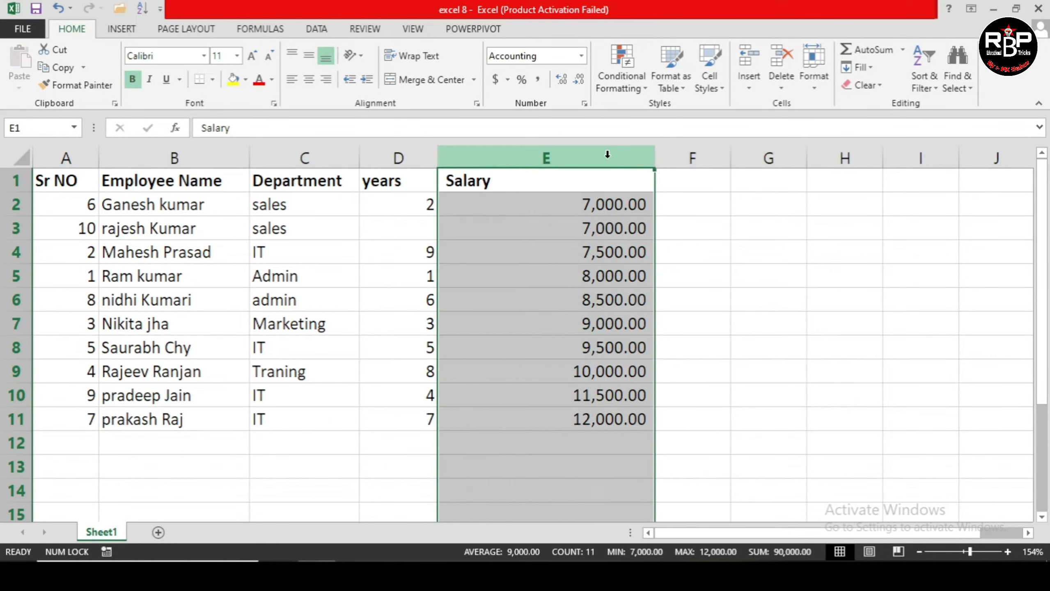
{"action": "left_click_drag", "start_coordinate": [62, 180], "coordinate": [547, 408]}
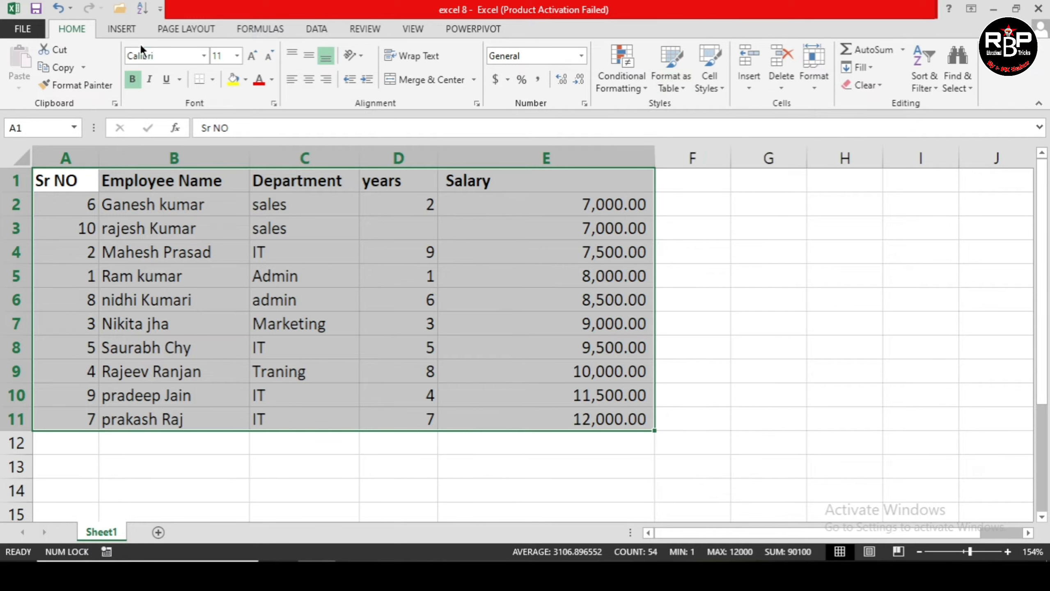
{"action": "left_click", "coordinate": [117, 33]}
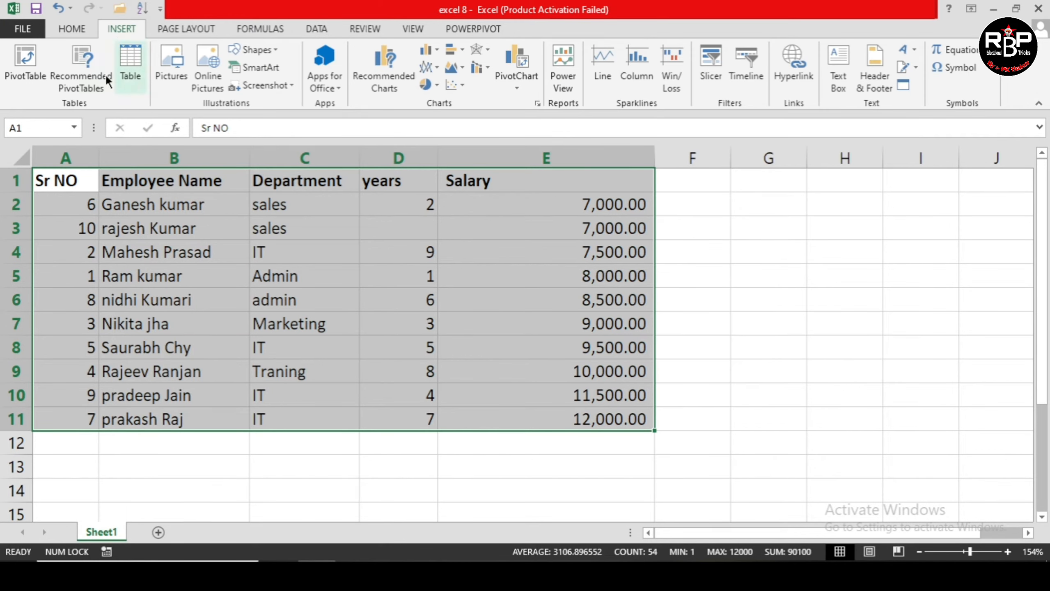
{"action": "left_click", "coordinate": [71, 29]}
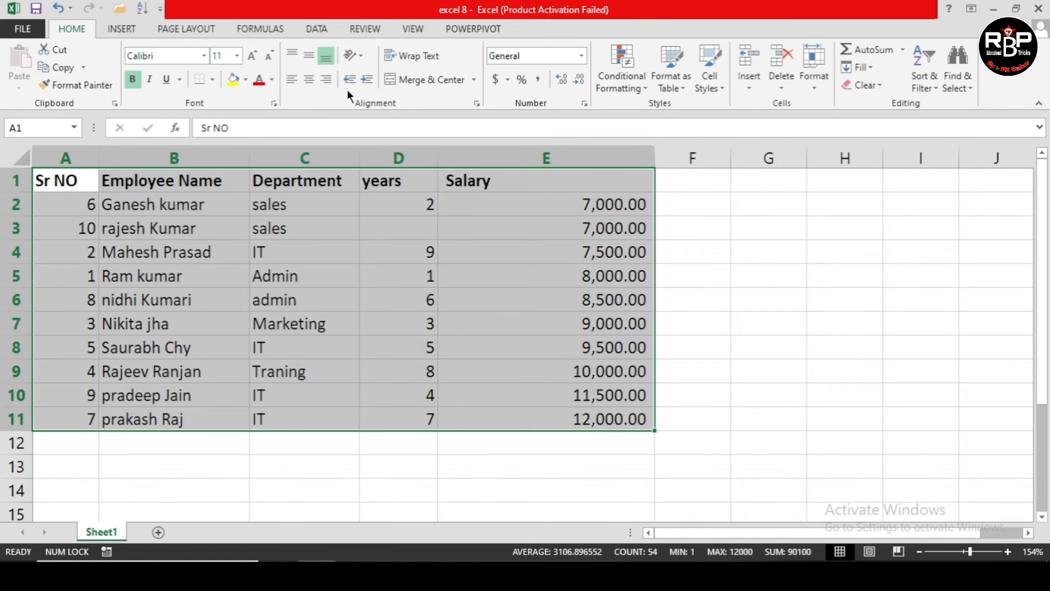
{"action": "left_click", "coordinate": [689, 78]}
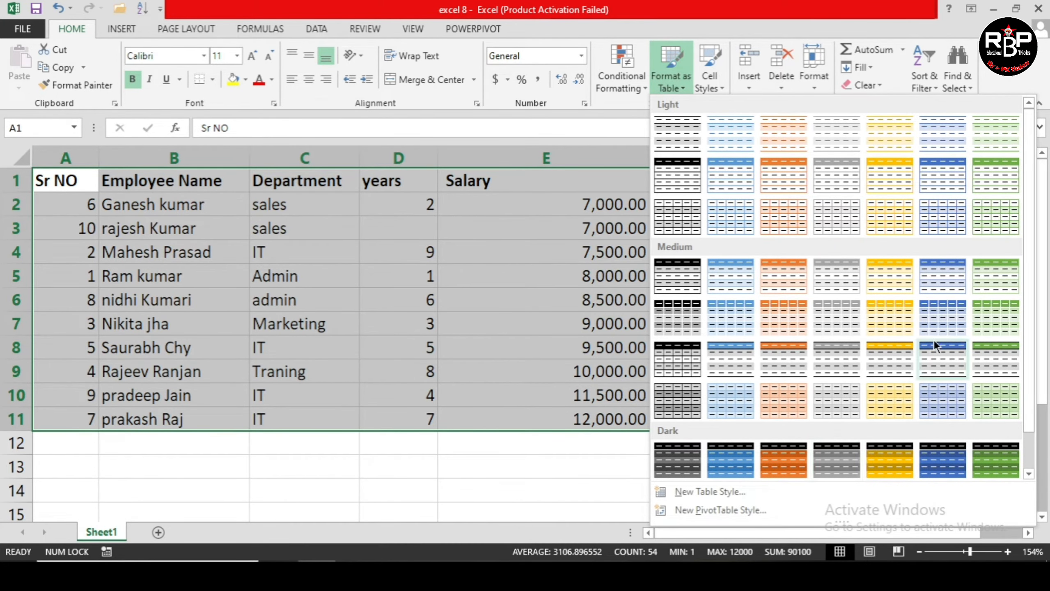
{"action": "left_click", "coordinate": [788, 318]}
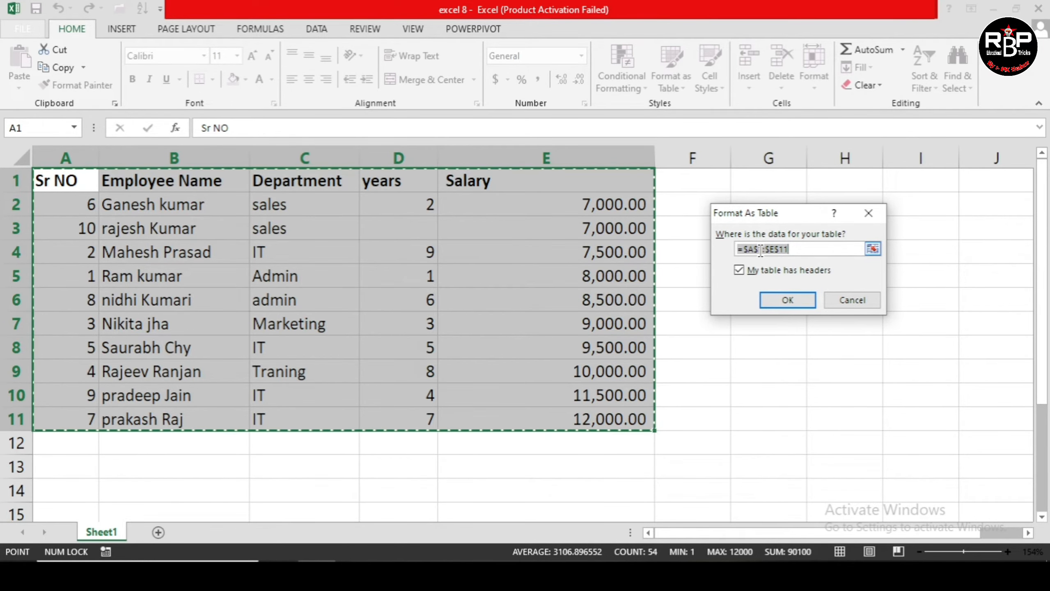
{"action": "left_click", "coordinate": [786, 298]}
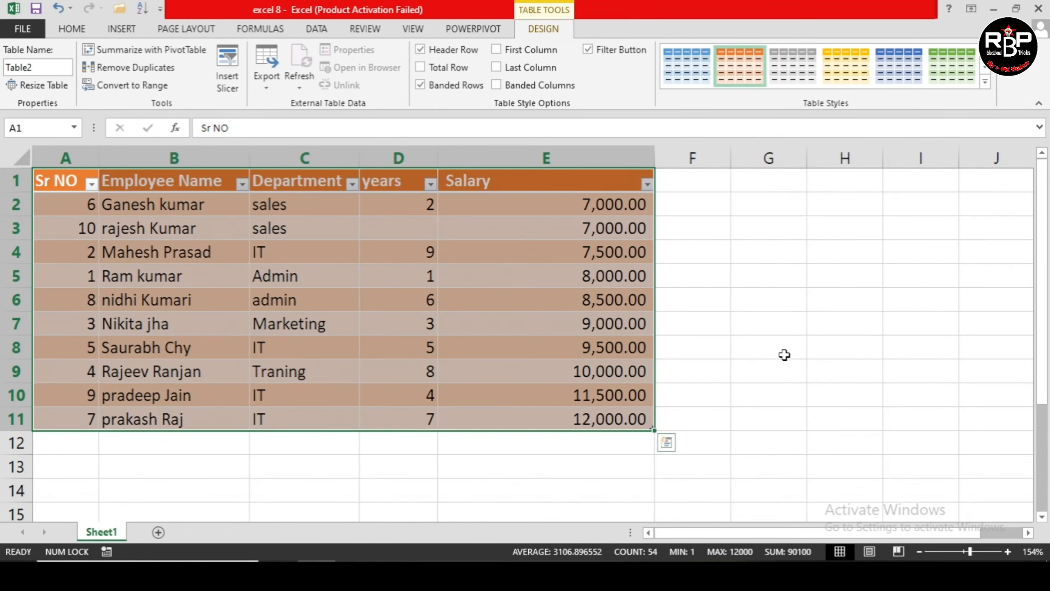
{"action": "left_click", "coordinate": [784, 354]}
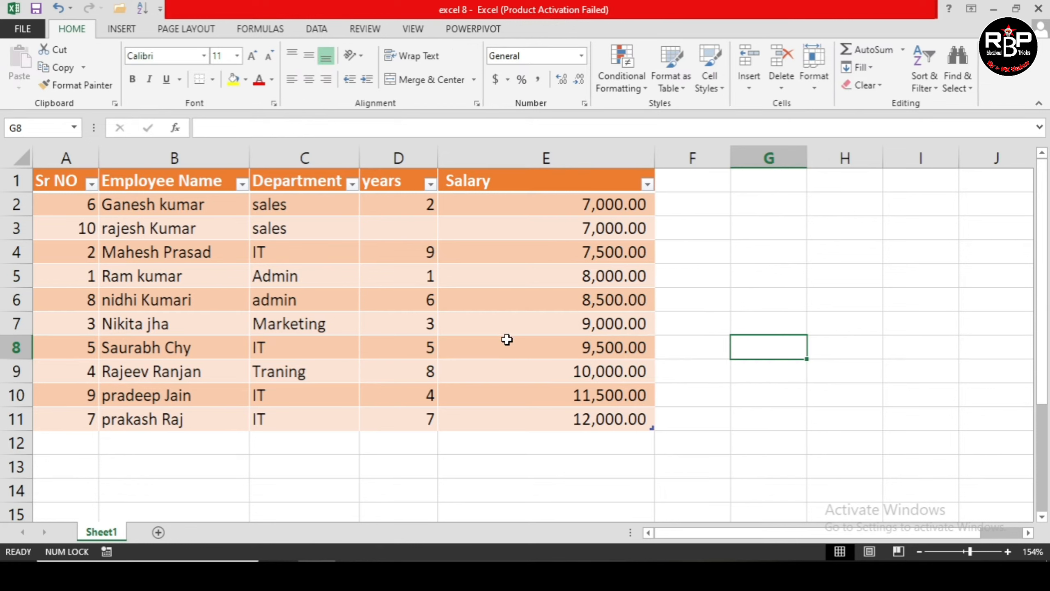
Try the First Column, Last Column and Banded Columns style options on the table, and turn all three off again.
{"action": "left_click", "coordinate": [575, 317]}
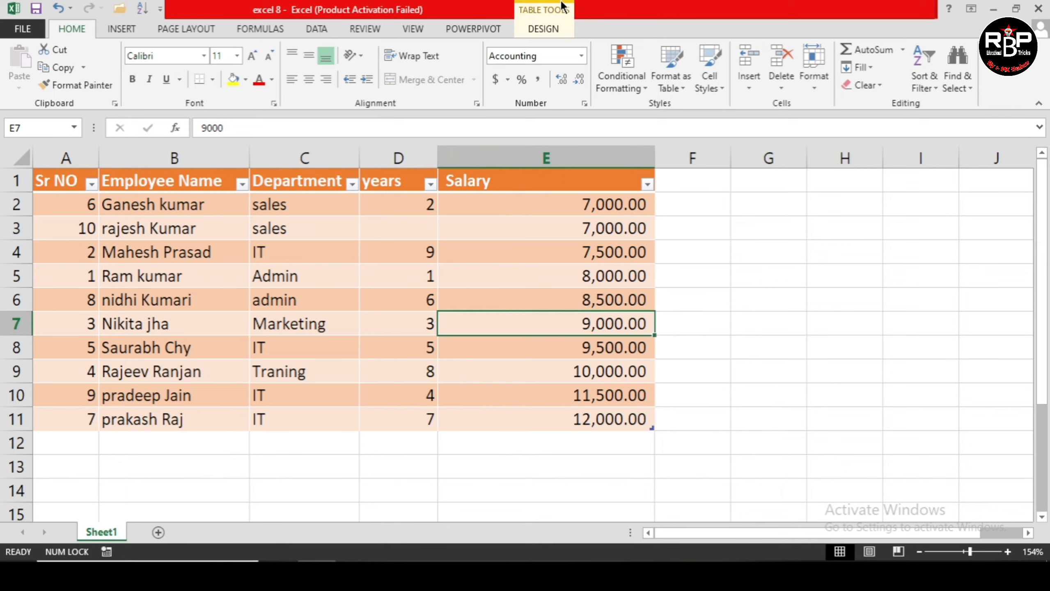
{"action": "left_click", "coordinate": [534, 27]}
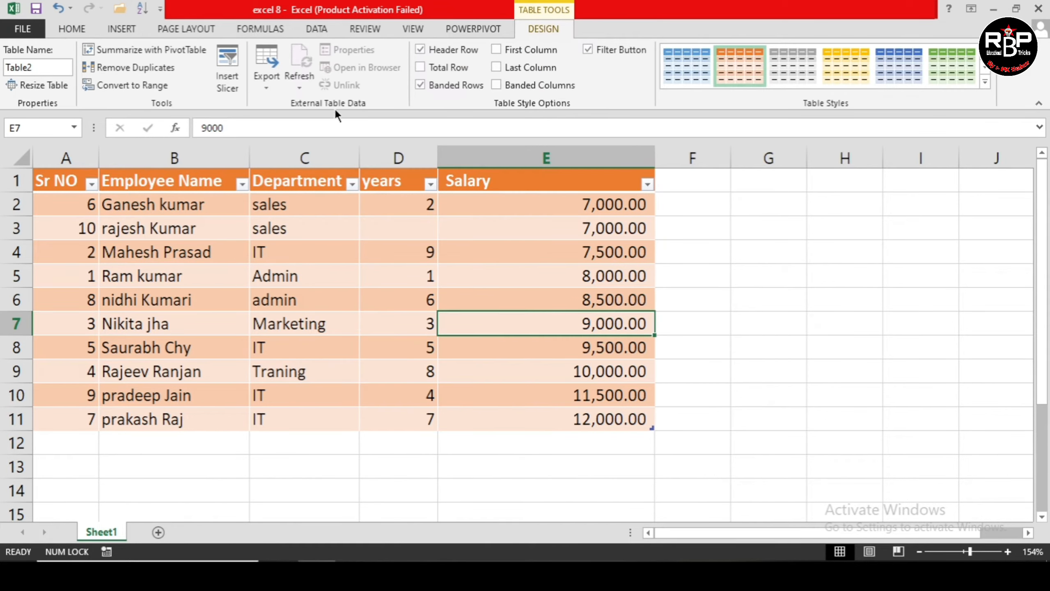
{"action": "left_click", "coordinate": [984, 82]}
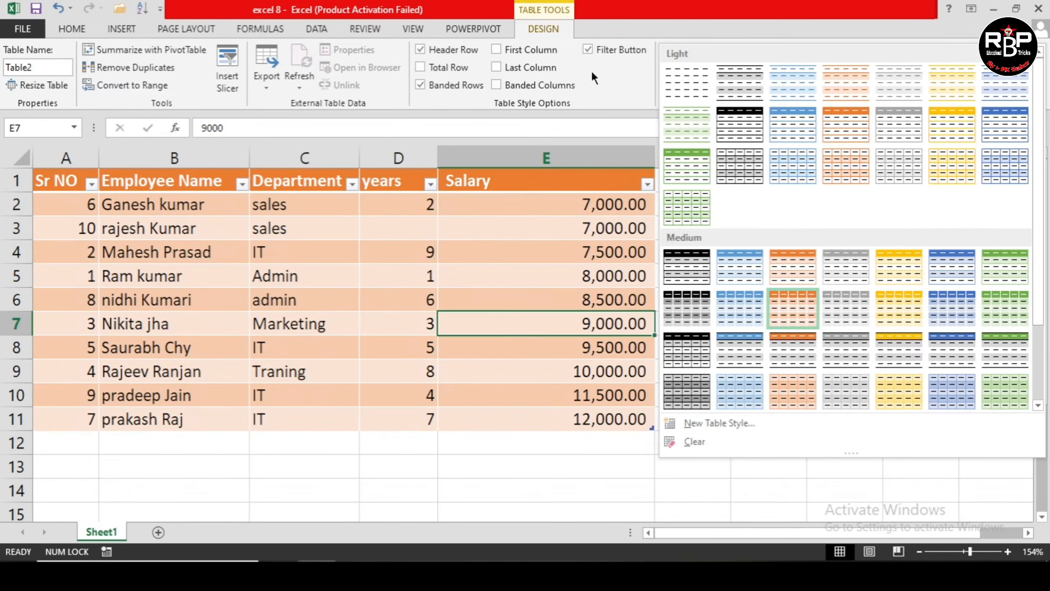
{"action": "left_click", "coordinate": [614, 80]}
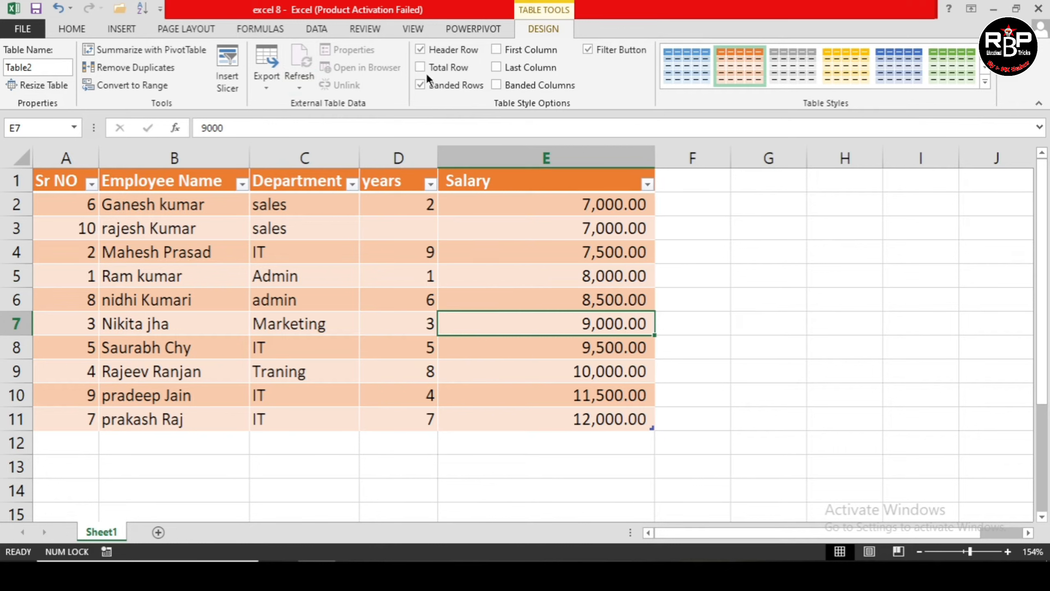
{"action": "left_click", "coordinate": [520, 50]}
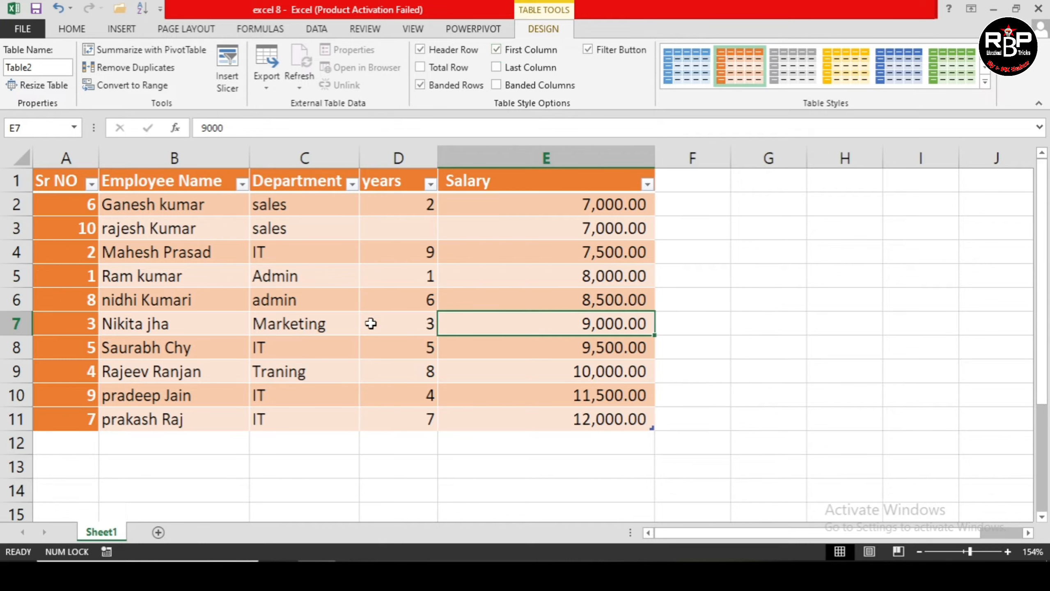
{"action": "left_click", "coordinate": [514, 67]}
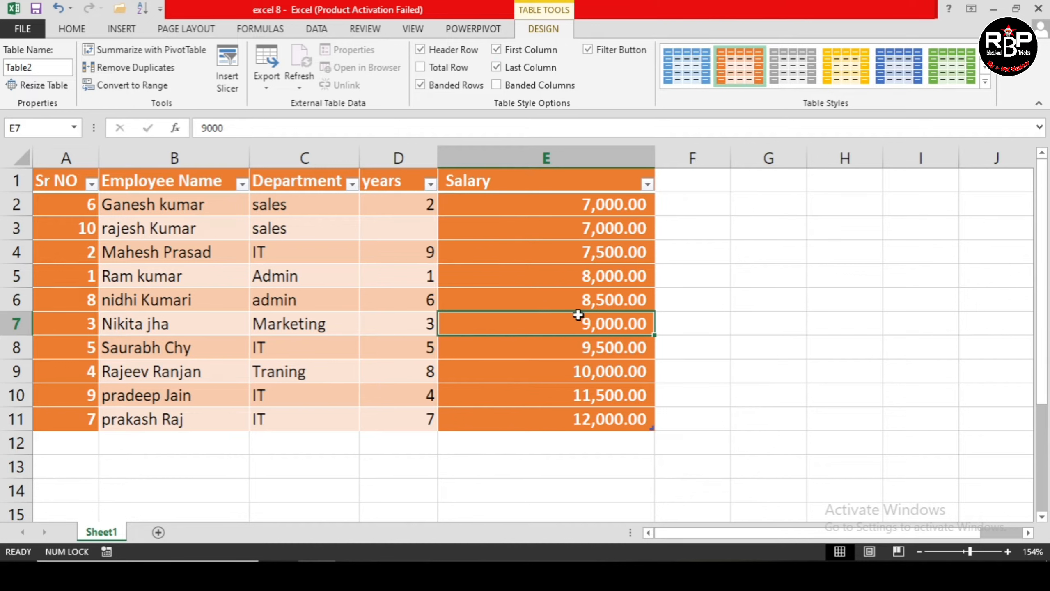
{"action": "left_click", "coordinate": [544, 84]}
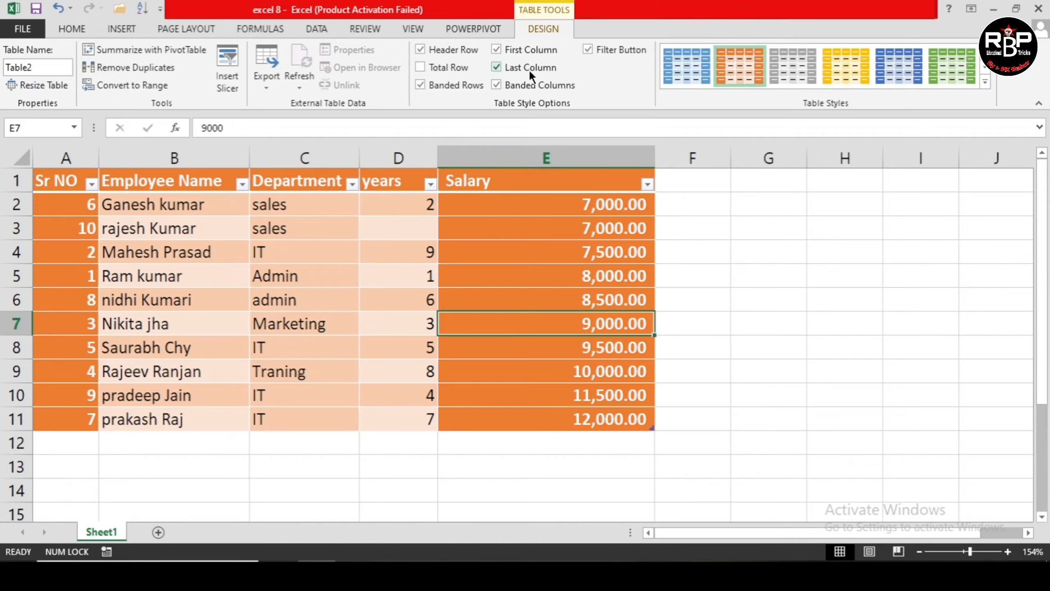
{"action": "left_click", "coordinate": [526, 82]}
{"action": "left_click", "coordinate": [527, 67]}
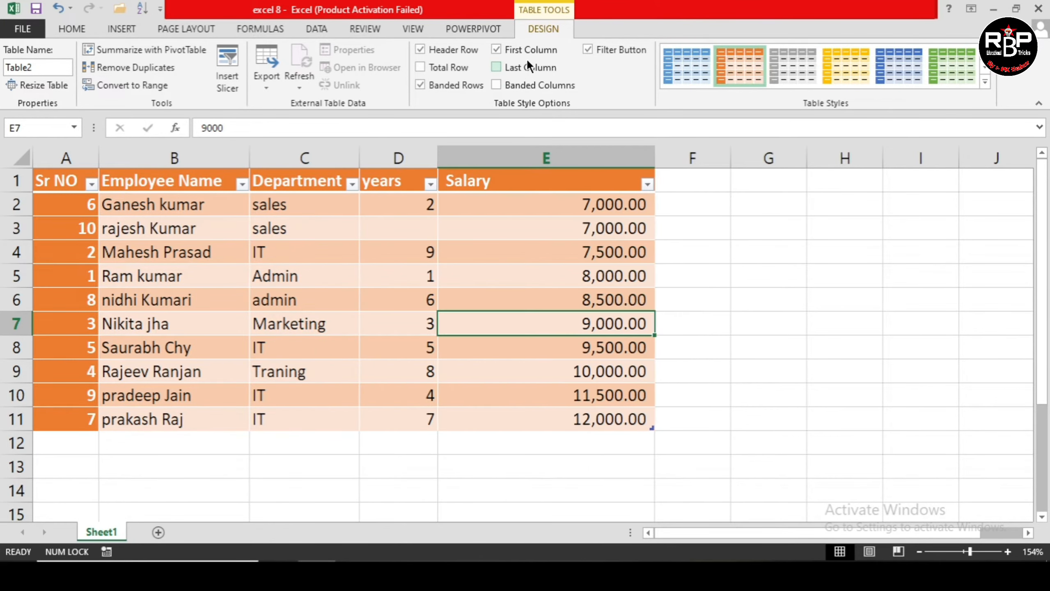
{"action": "left_click", "coordinate": [526, 55]}
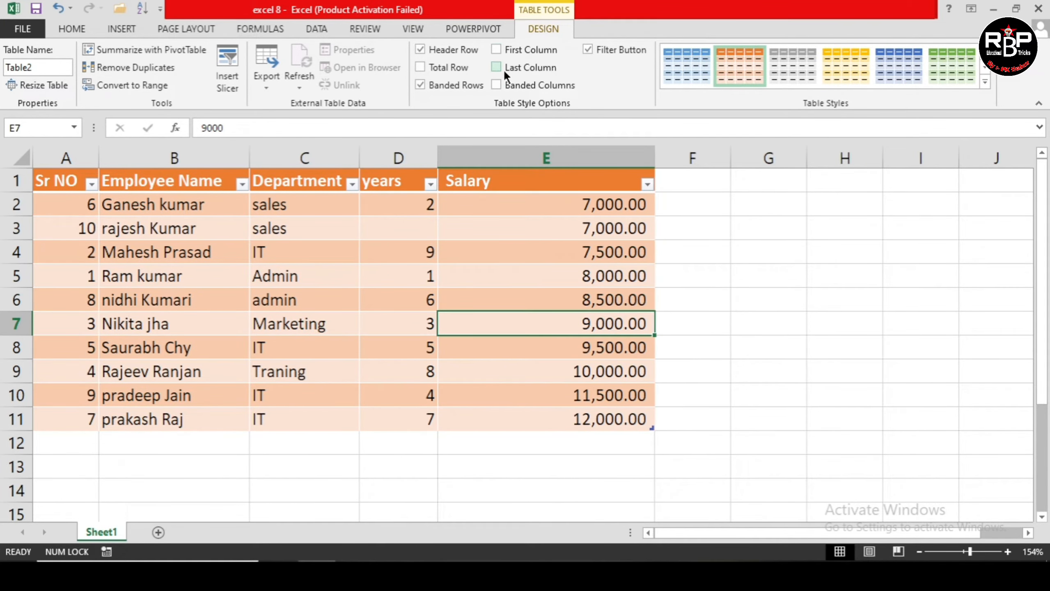
Add a total row to the end of the orange employee table.
{"action": "left_click", "coordinate": [447, 66]}
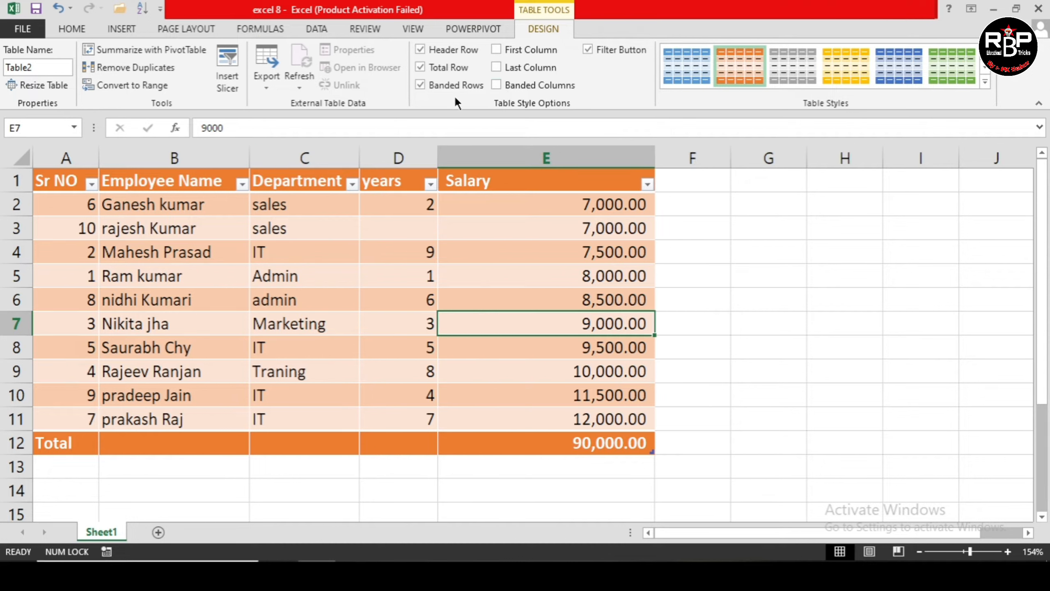
{"action": "left_click", "coordinate": [66, 30]}
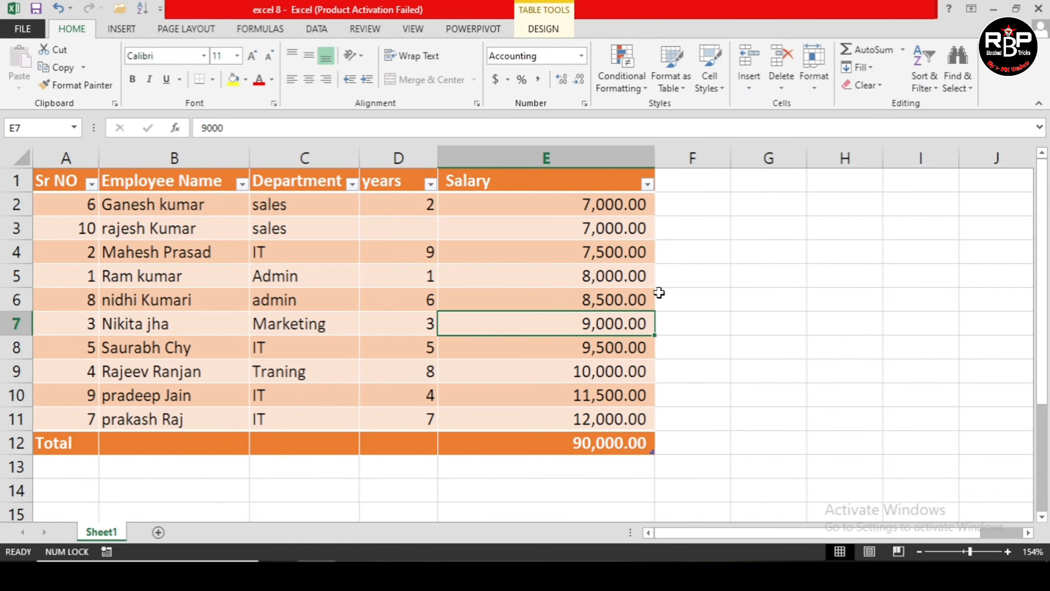
{"action": "left_click", "coordinate": [817, 346]}
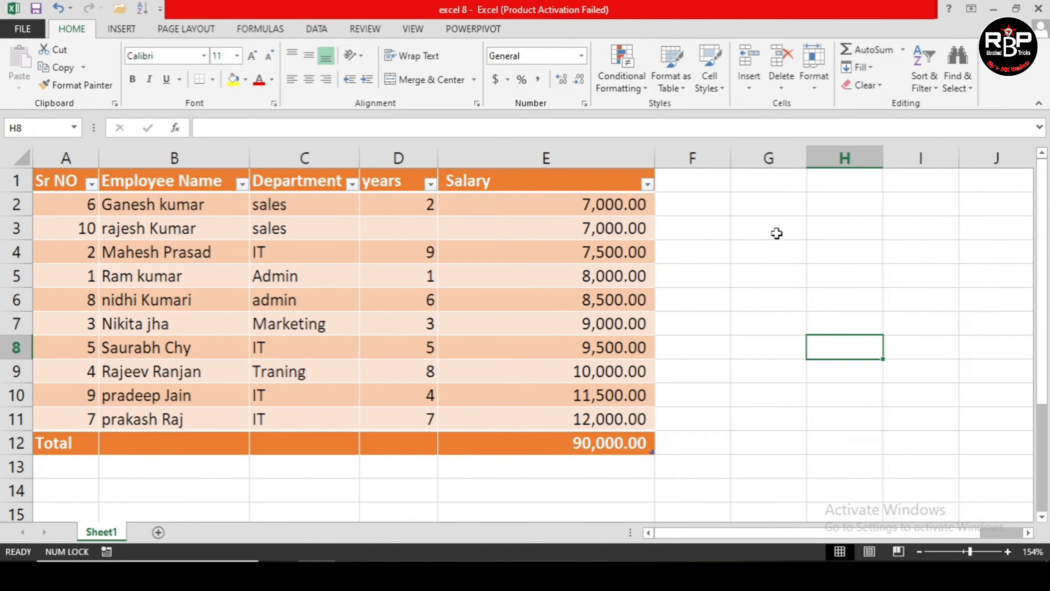
{"action": "left_click", "coordinate": [708, 82]}
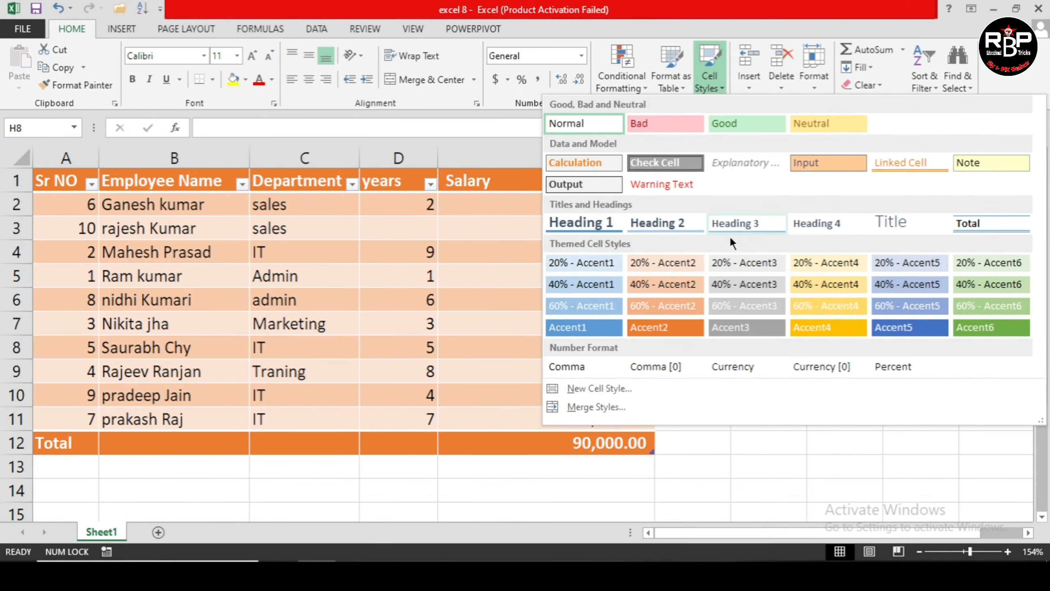
{"action": "left_click", "coordinate": [755, 374]}
{"action": "left_click", "coordinate": [757, 412]}
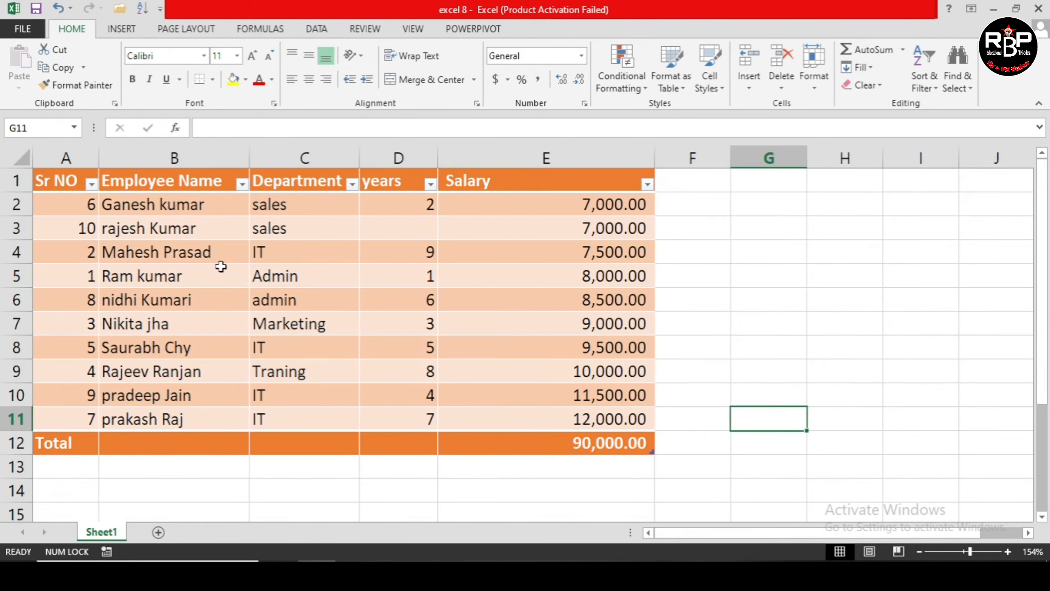
Apply the Accent4 cell style to the header cells A1:E1.
{"action": "left_click_drag", "start_coordinate": [72, 189], "coordinate": [546, 182]}
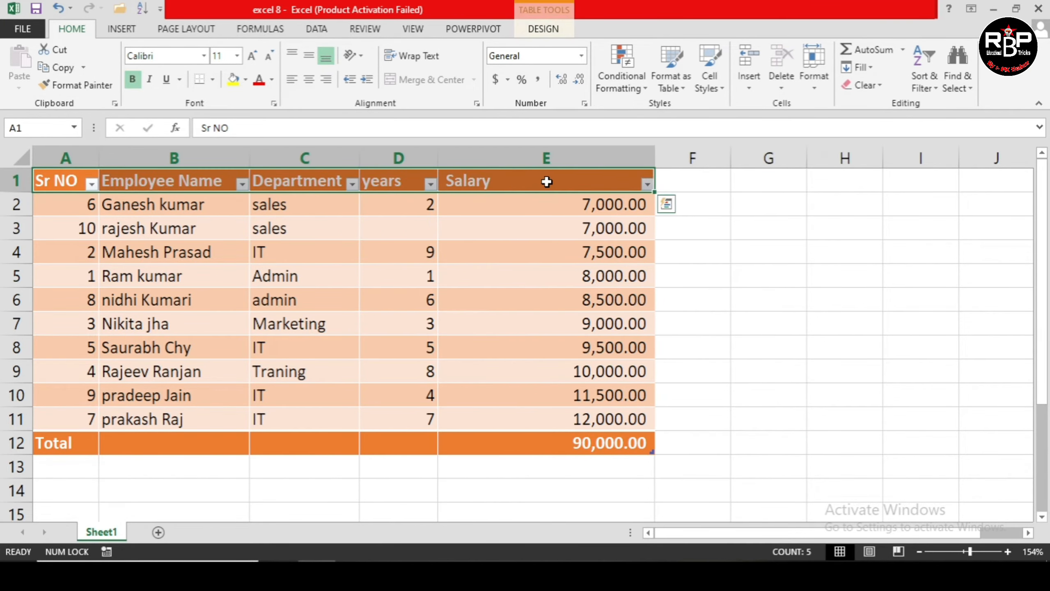
{"action": "left_click", "coordinate": [709, 87]}
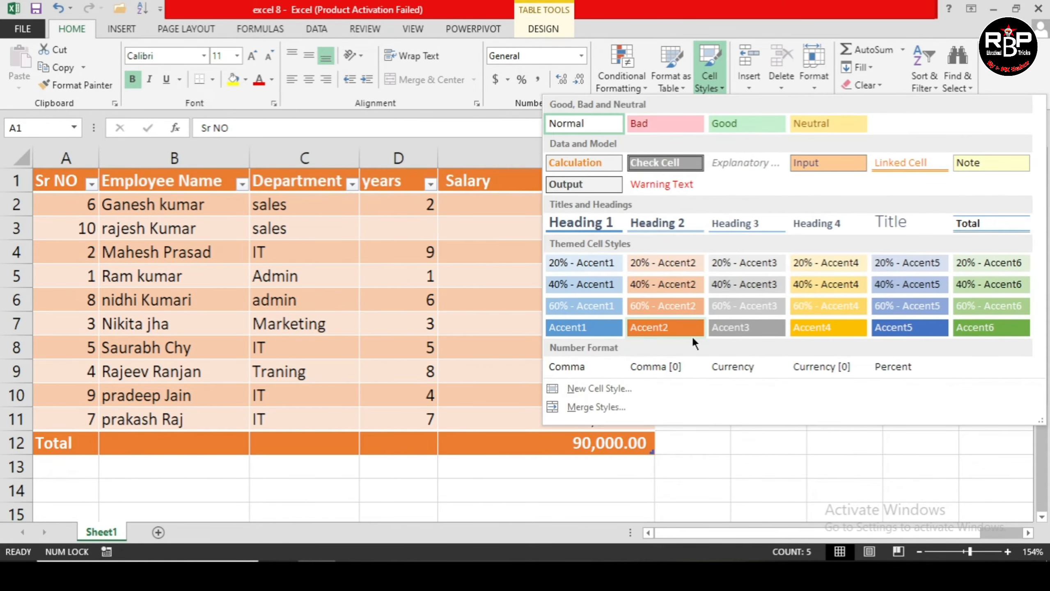
{"action": "left_click", "coordinate": [821, 329]}
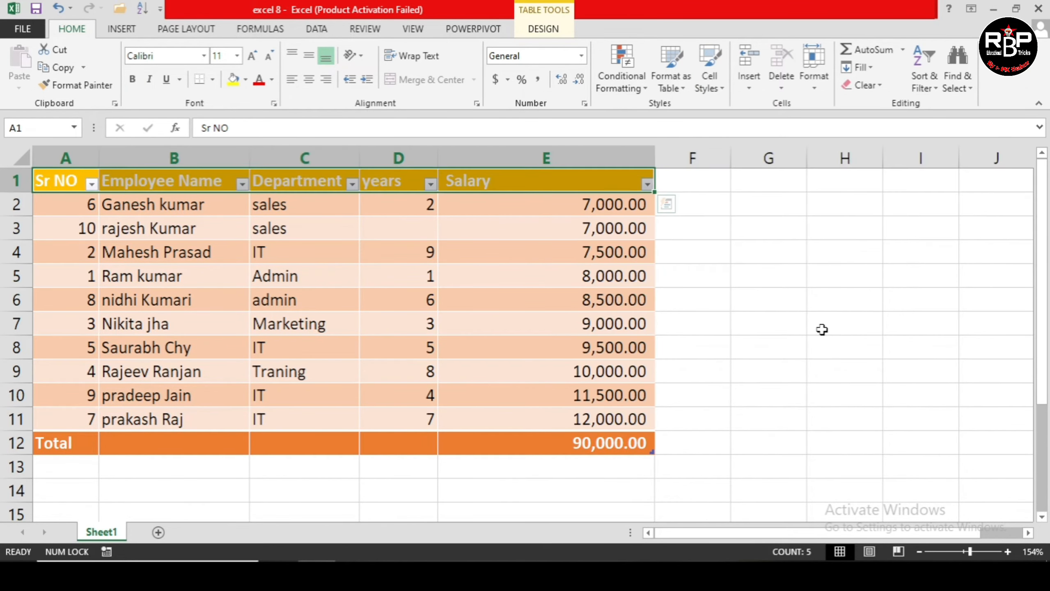
{"action": "left_click", "coordinate": [785, 330]}
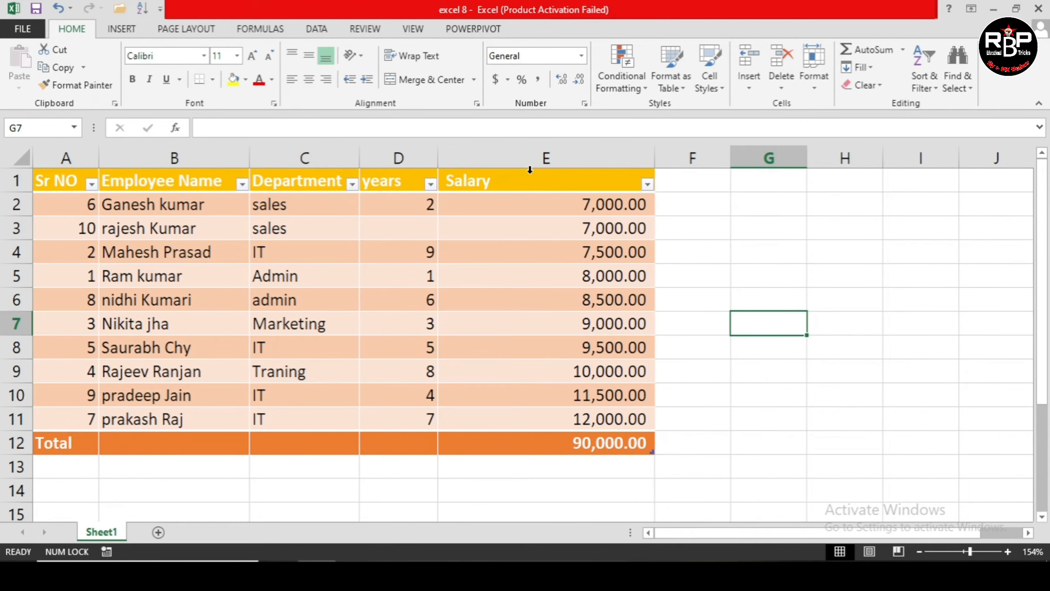
Apply the Accent5 cell style to cell G7 and to the whole of row 1.
{"action": "left_click", "coordinate": [717, 82]}
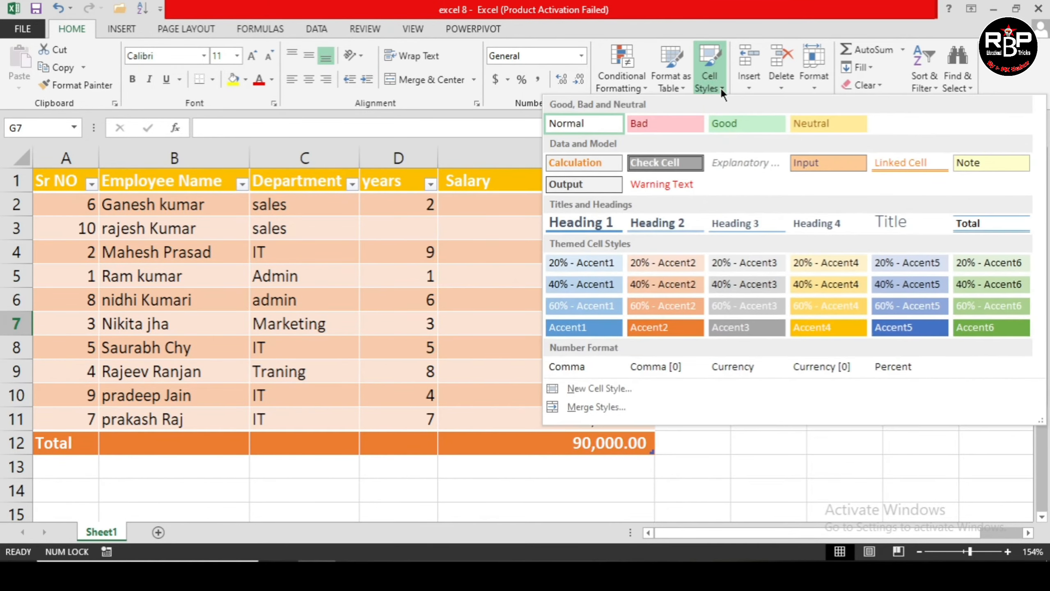
{"action": "left_click", "coordinate": [908, 331]}
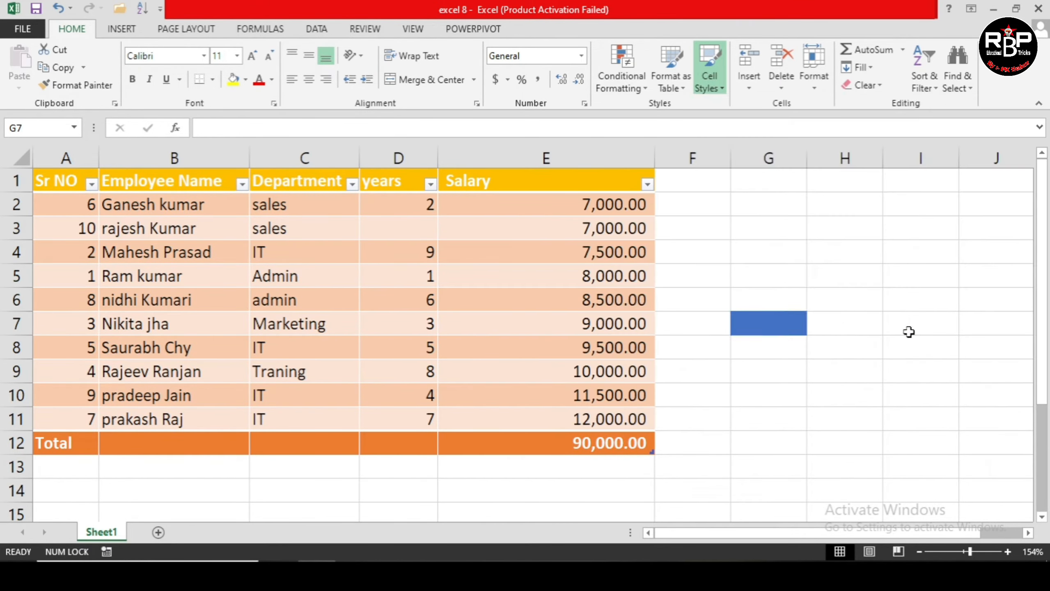
{"action": "left_click", "coordinate": [16, 180]}
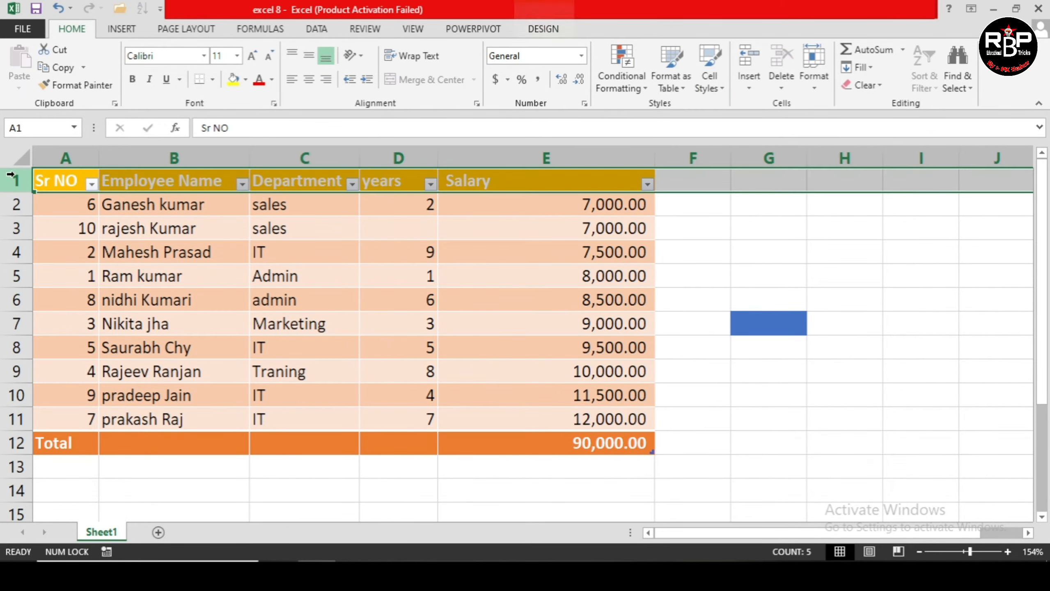
{"action": "left_click", "coordinate": [699, 84]}
{"action": "left_click", "coordinate": [885, 327]}
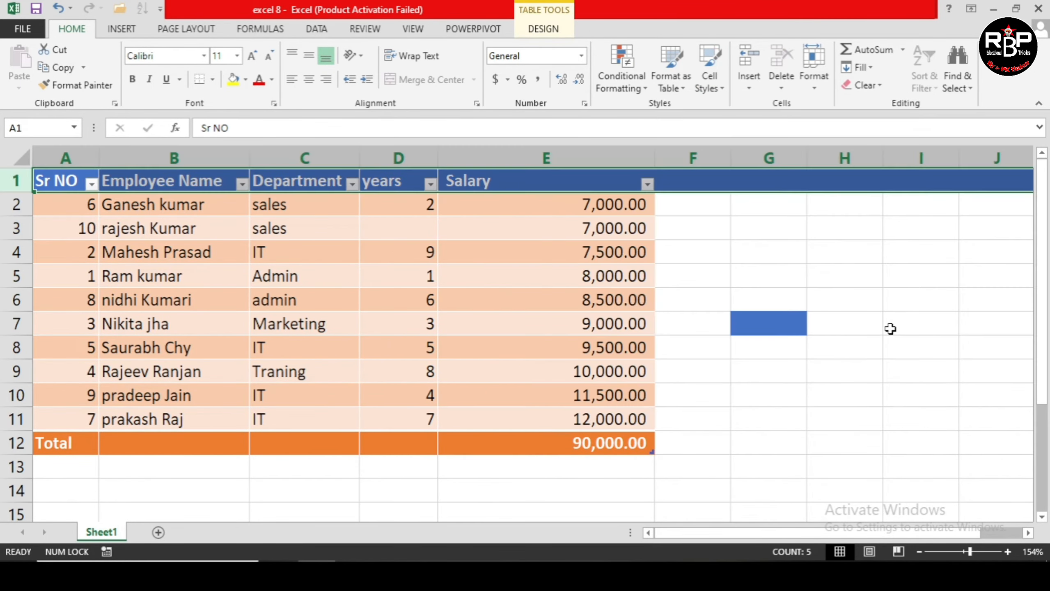
{"action": "left_click", "coordinate": [884, 331]}
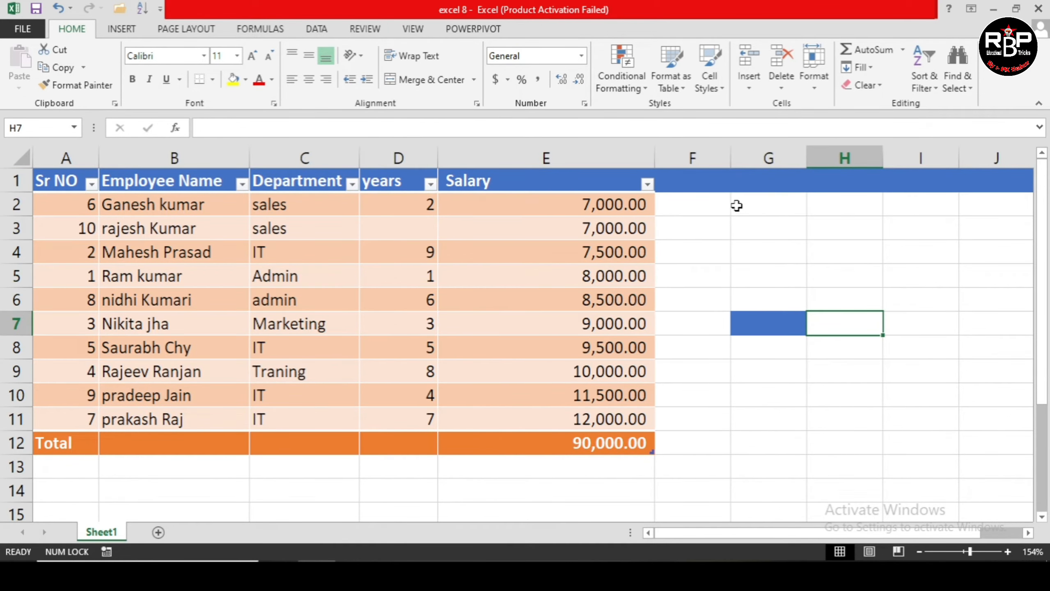
Extend the table with a new column by entering the header "New salary" in cell F1.
{"action": "left_click", "coordinate": [701, 183]}
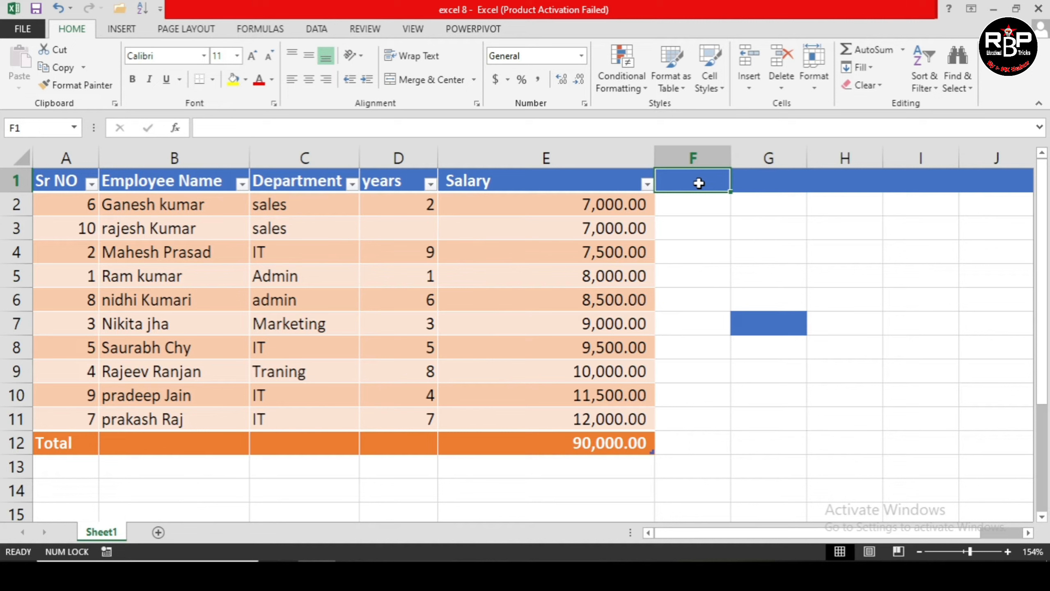
{"action": "type", "text": "Ner"}
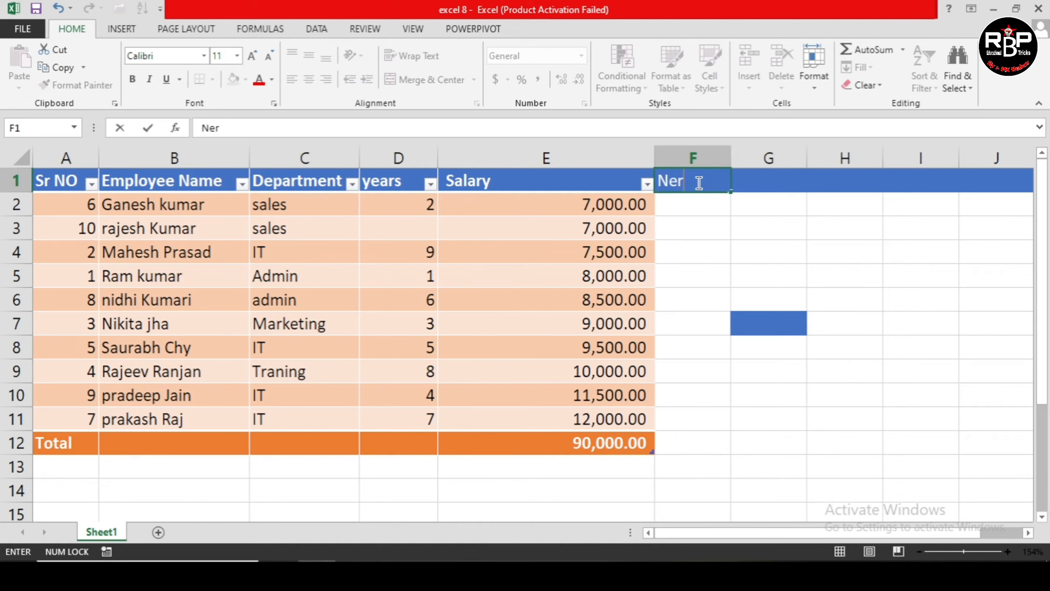
{"action": "type", "text": "w se"}
{"action": "type", "text": "ala"}
{"action": "type", "text": "ry"}
{"action": "key", "text": "Return"}
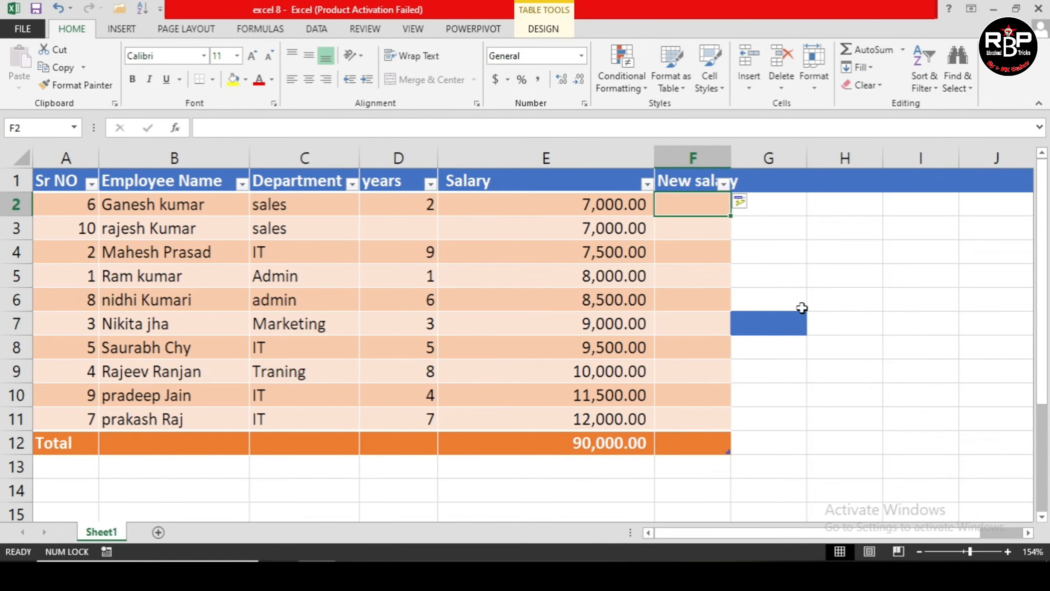
{"action": "left_click", "coordinate": [801, 307]}
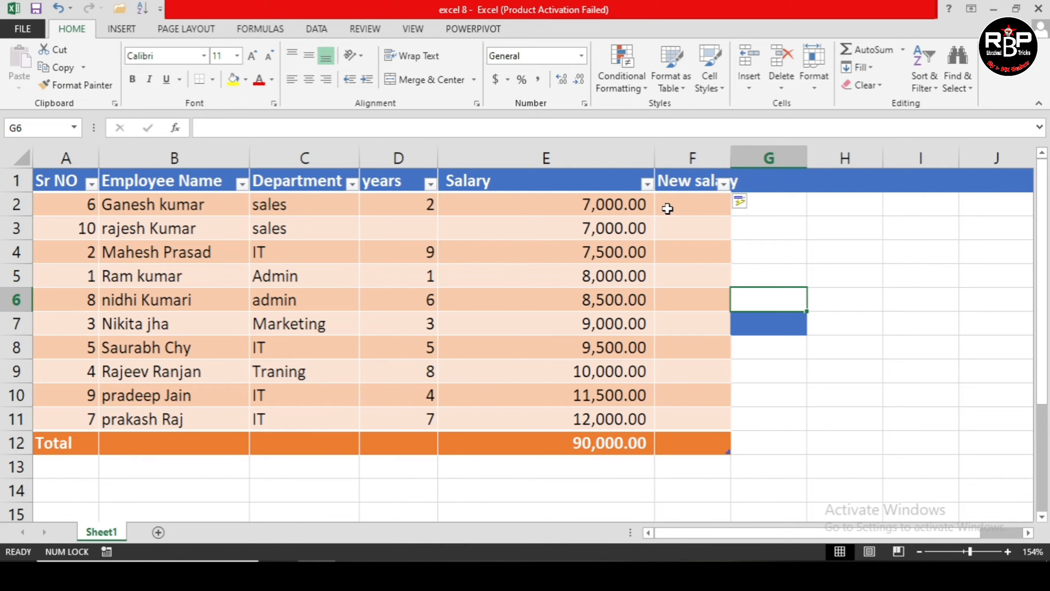
Insert a blank sheet row above row 6 of the employee table.
{"action": "left_click", "coordinate": [777, 225]}
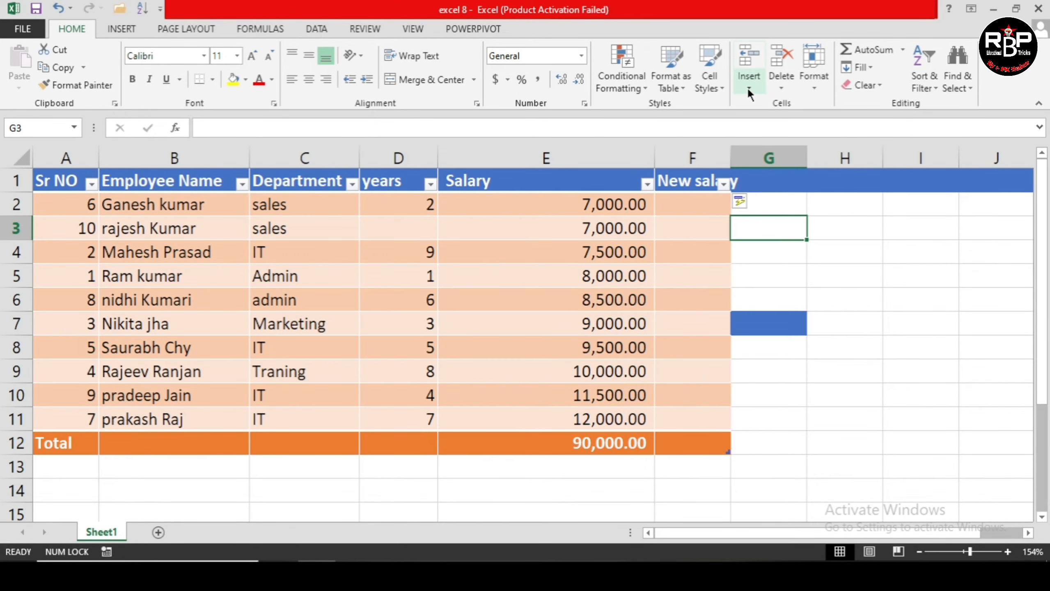
{"action": "left_click", "coordinate": [747, 89]}
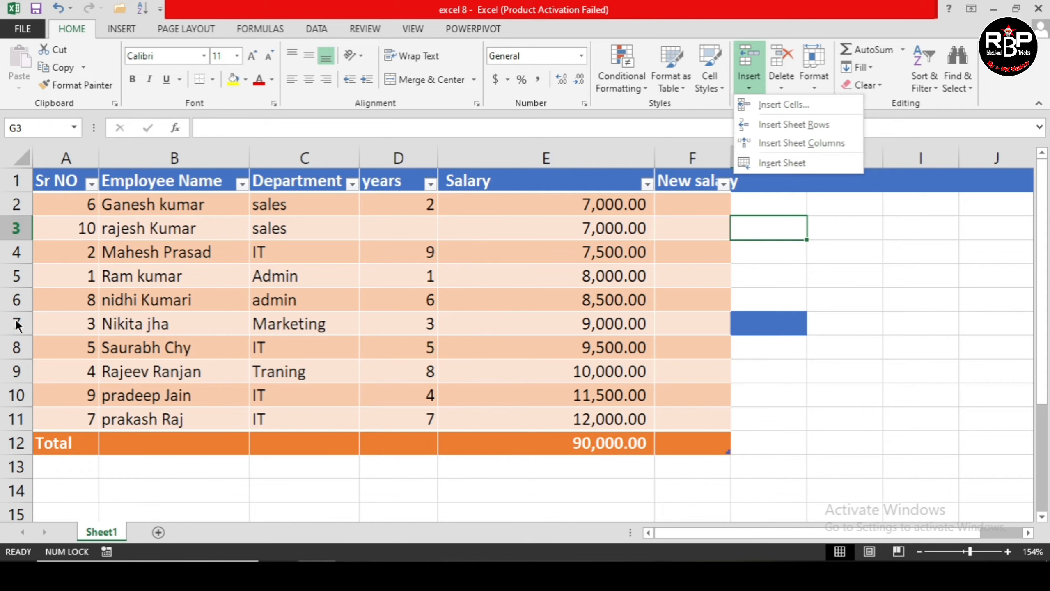
{"action": "left_click", "coordinate": [5, 296]}
{"action": "left_click", "coordinate": [11, 299]}
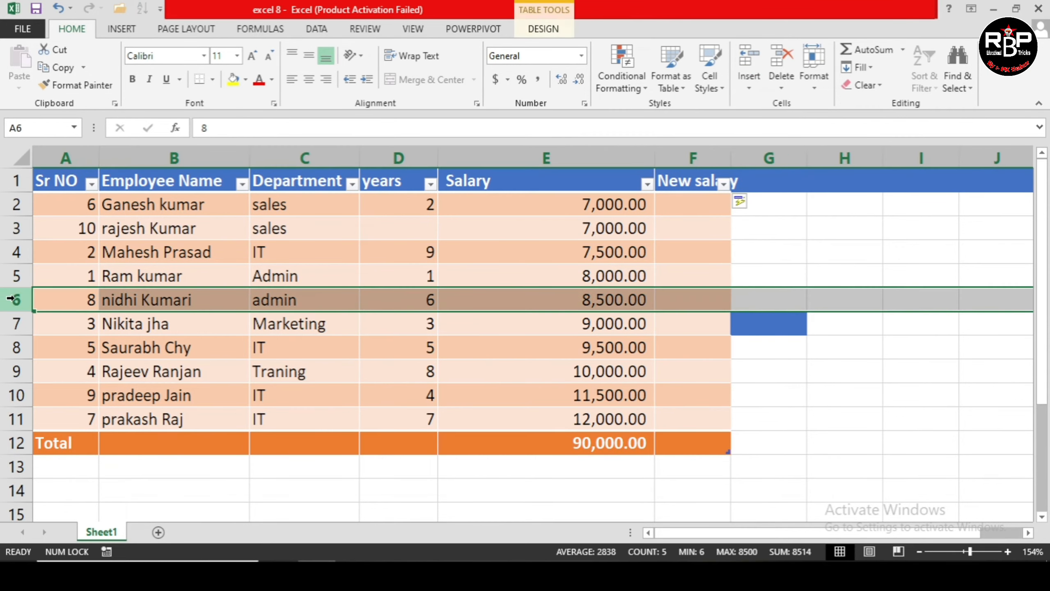
{"action": "left_click", "coordinate": [782, 85]}
{"action": "left_click", "coordinate": [756, 82]}
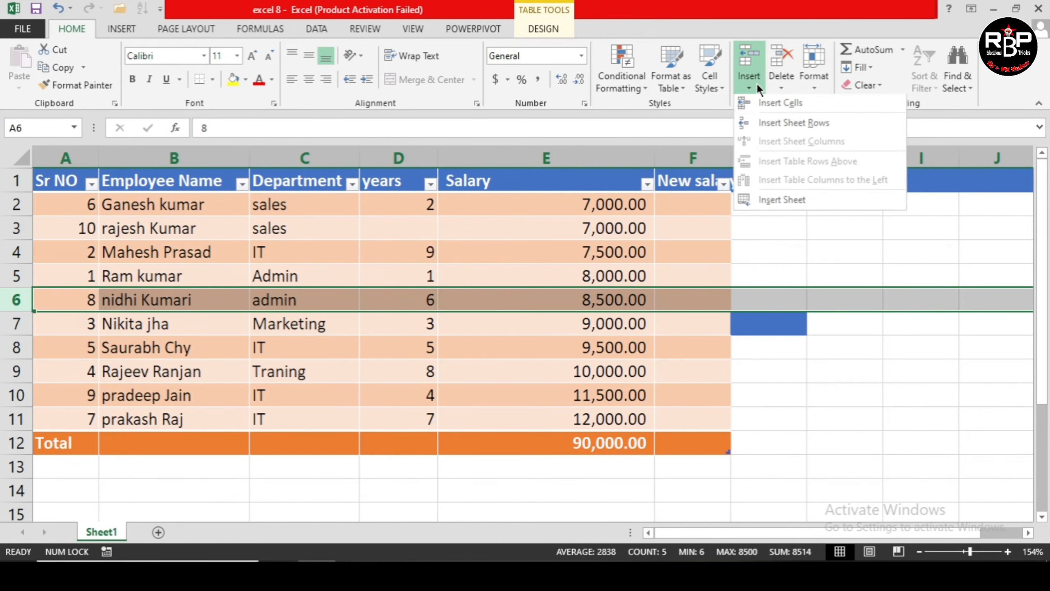
{"action": "left_click", "coordinate": [765, 125]}
{"action": "left_click", "coordinate": [967, 393]}
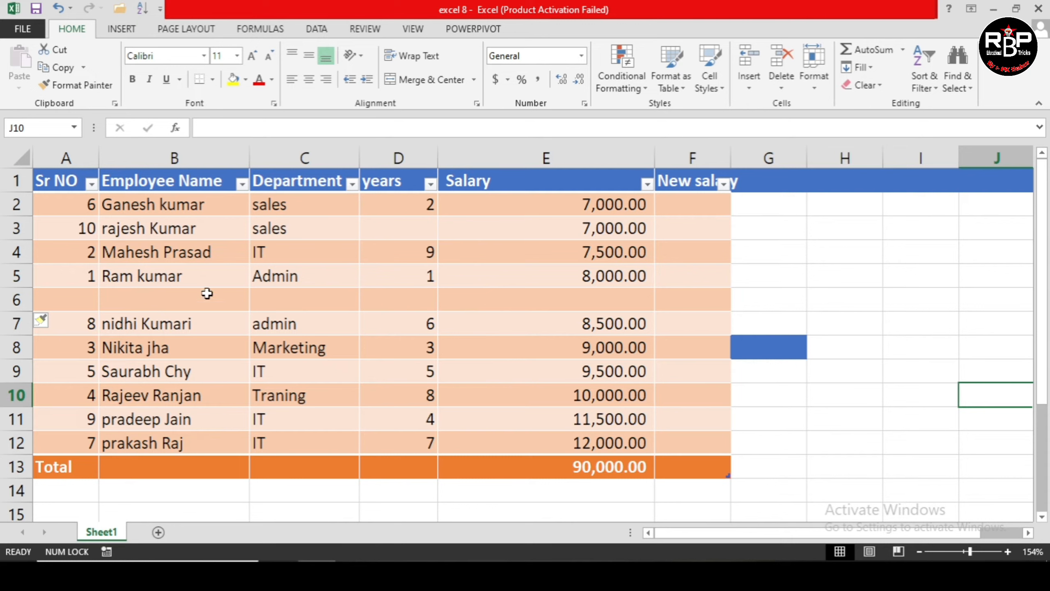
Insert two blank columns before the years column, one after the other.
{"action": "left_click", "coordinate": [396, 156]}
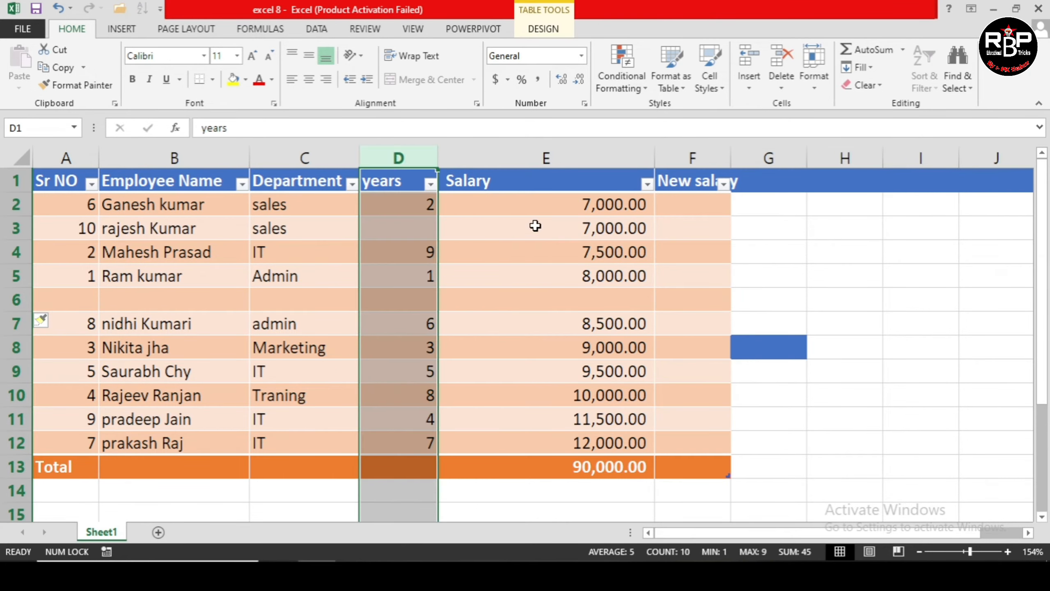
{"action": "left_click", "coordinate": [739, 83]}
{"action": "left_click", "coordinate": [766, 143]}
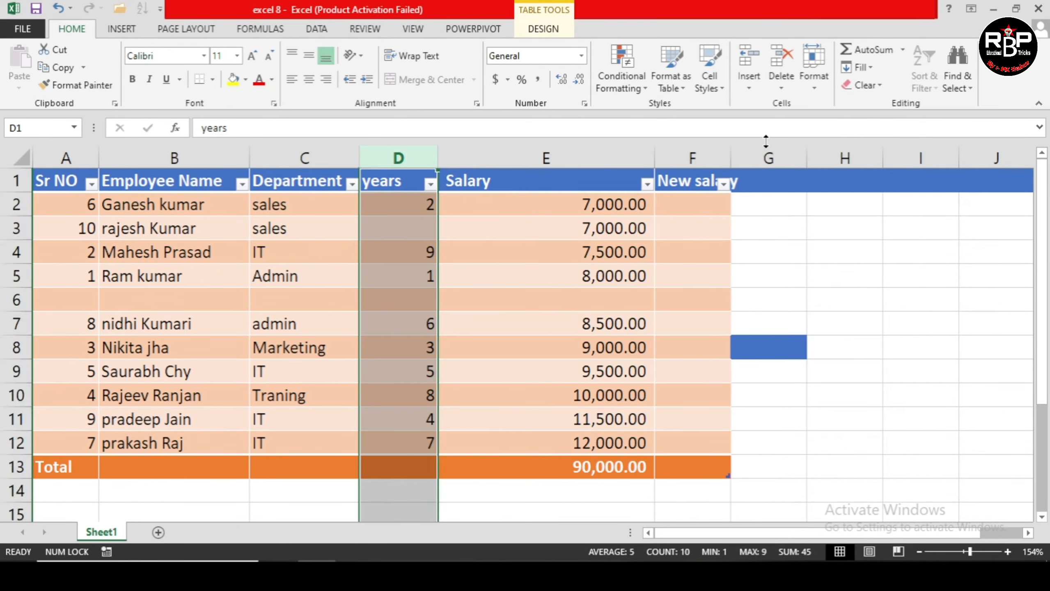
{"action": "left_click", "coordinate": [980, 306]}
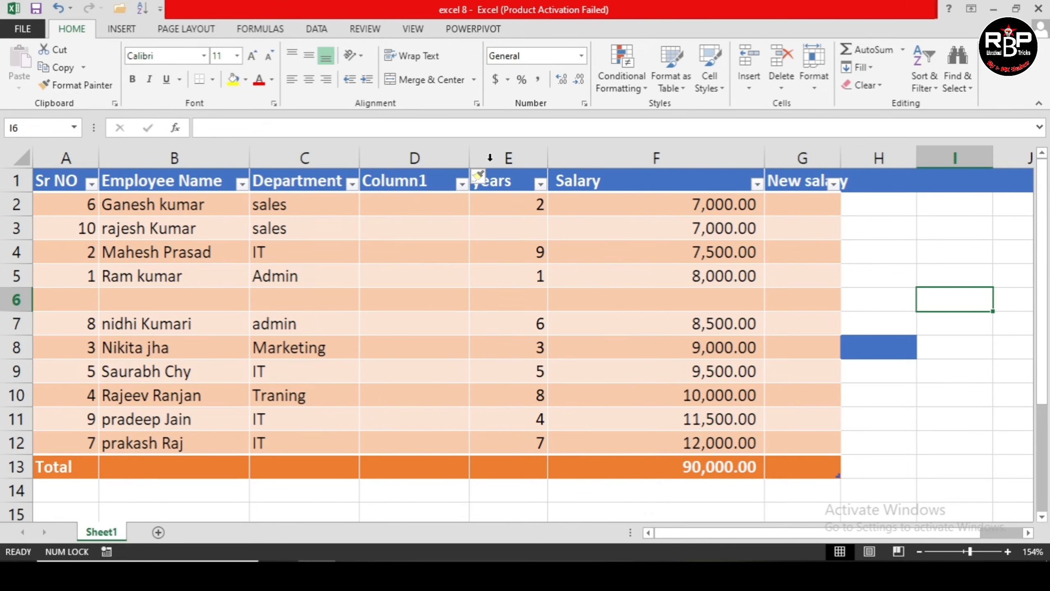
{"action": "left_click", "coordinate": [515, 158]}
{"action": "right_click", "coordinate": [517, 157]}
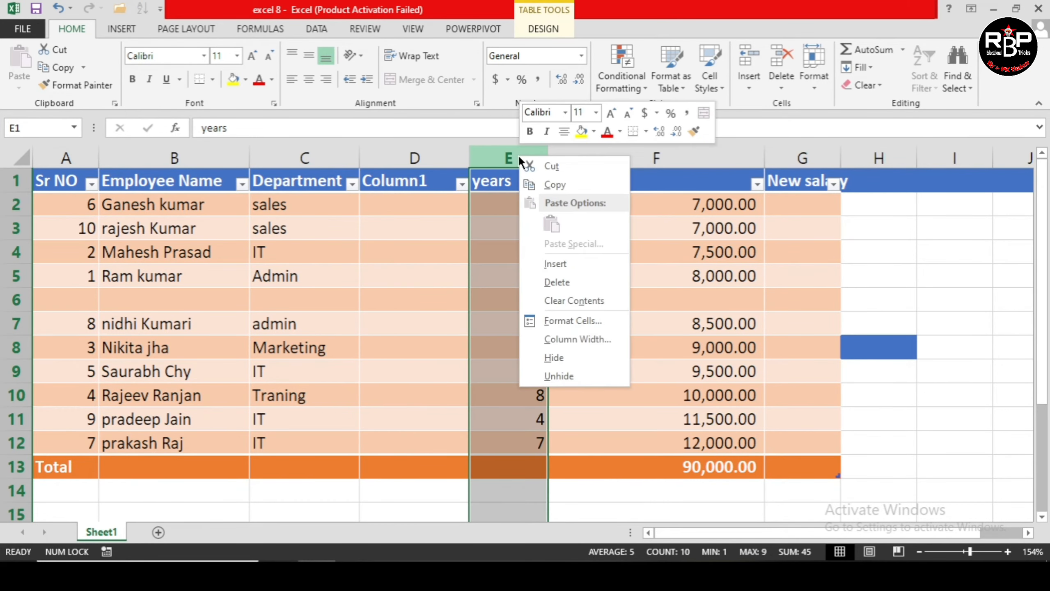
{"action": "left_click", "coordinate": [576, 267]}
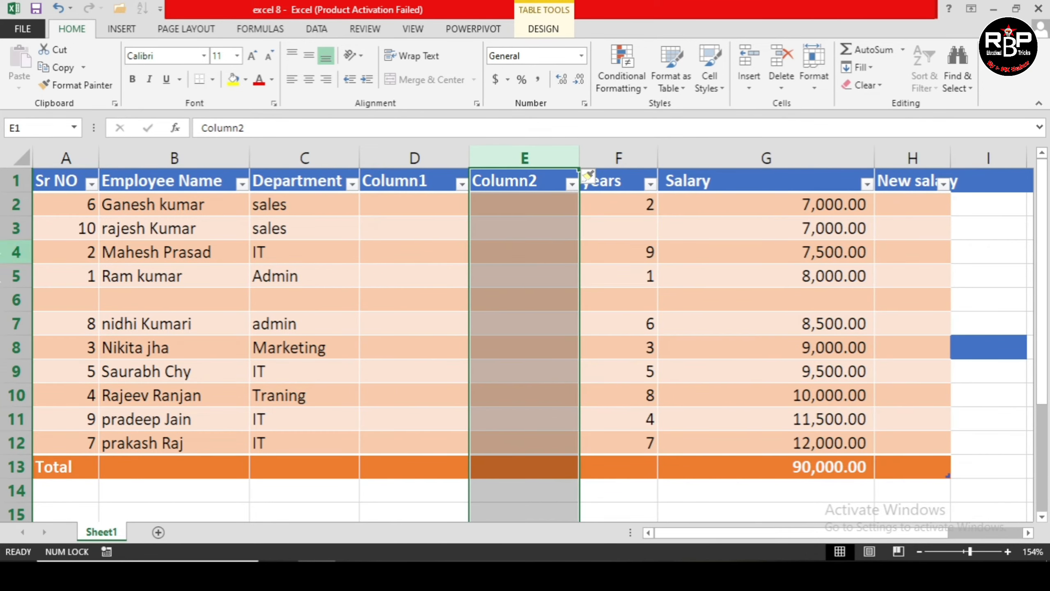
Insert another blank row above row 7 of the employee table.
{"action": "left_click", "coordinate": [9, 324]}
{"action": "right_click", "coordinate": [10, 323]}
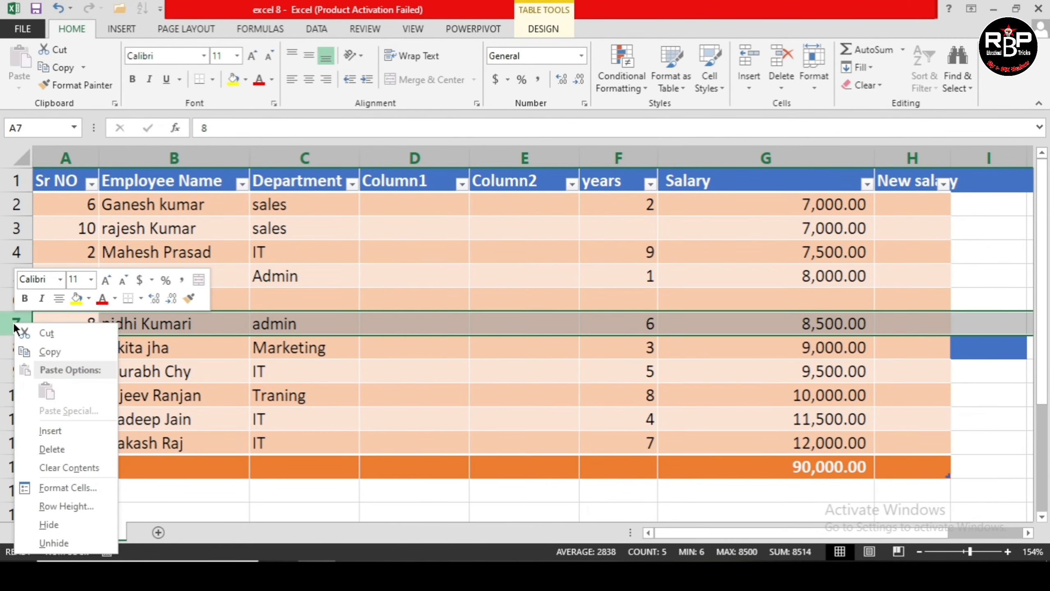
{"action": "left_click", "coordinate": [74, 435]}
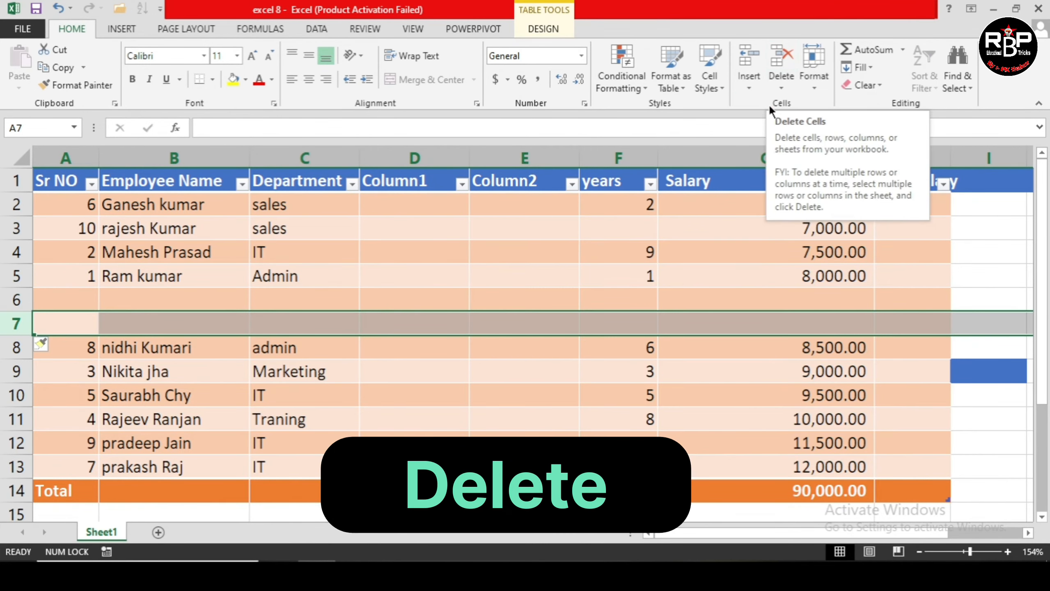
Delete the blank row 7 and the two blank columns, Column1 and Column2.
{"action": "left_click", "coordinate": [783, 79]}
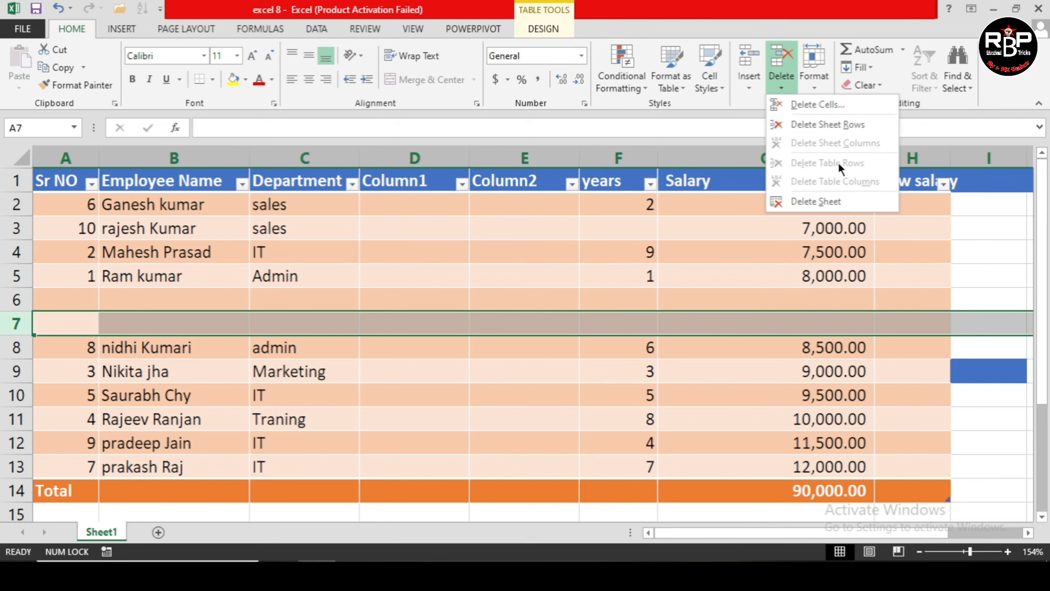
{"action": "left_click", "coordinate": [827, 120]}
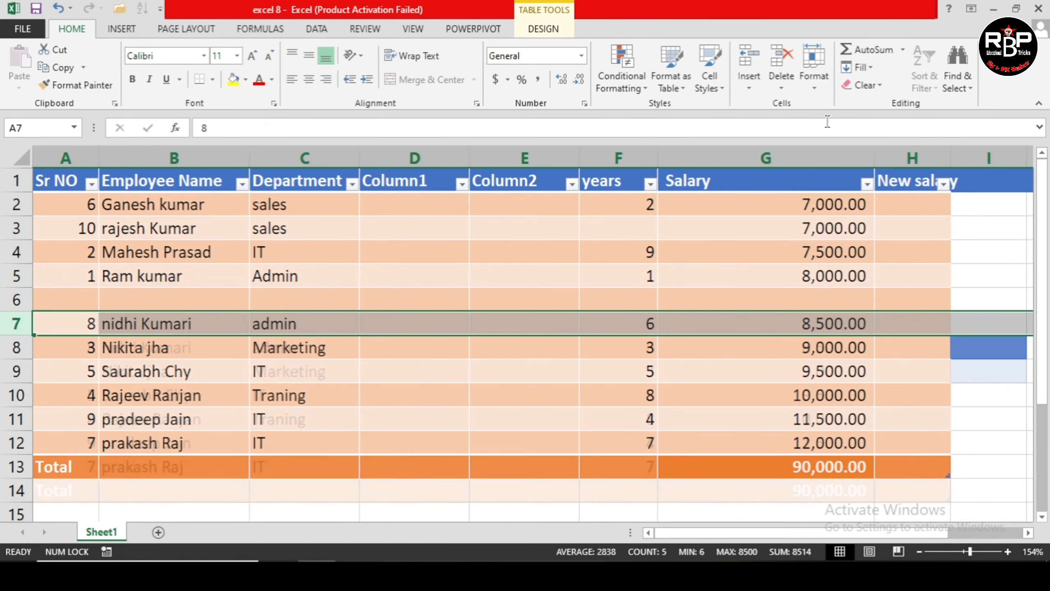
{"action": "left_click", "coordinate": [449, 151]}
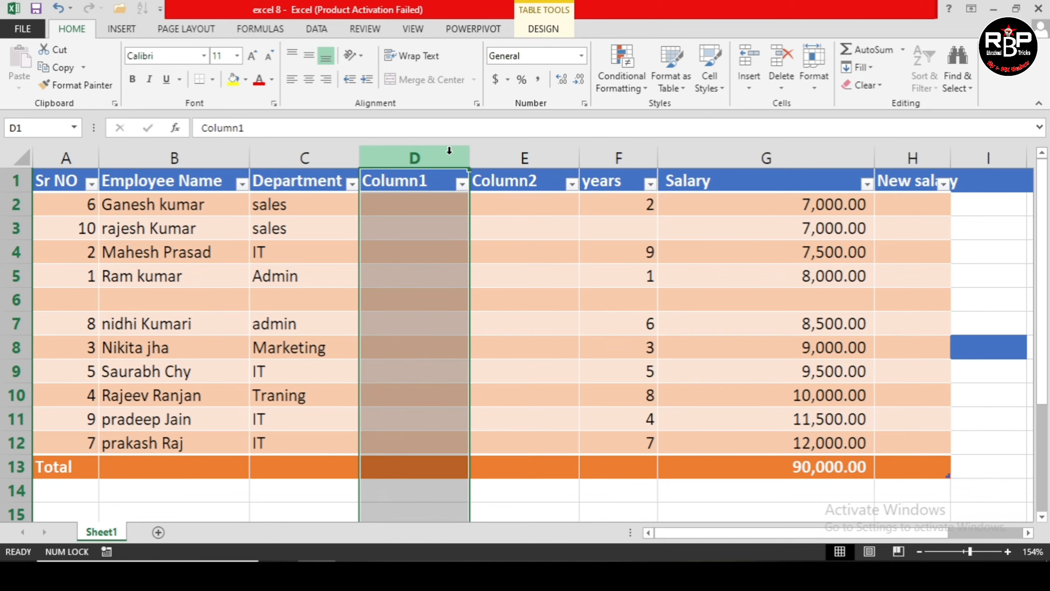
{"action": "left_click", "coordinate": [780, 86]}
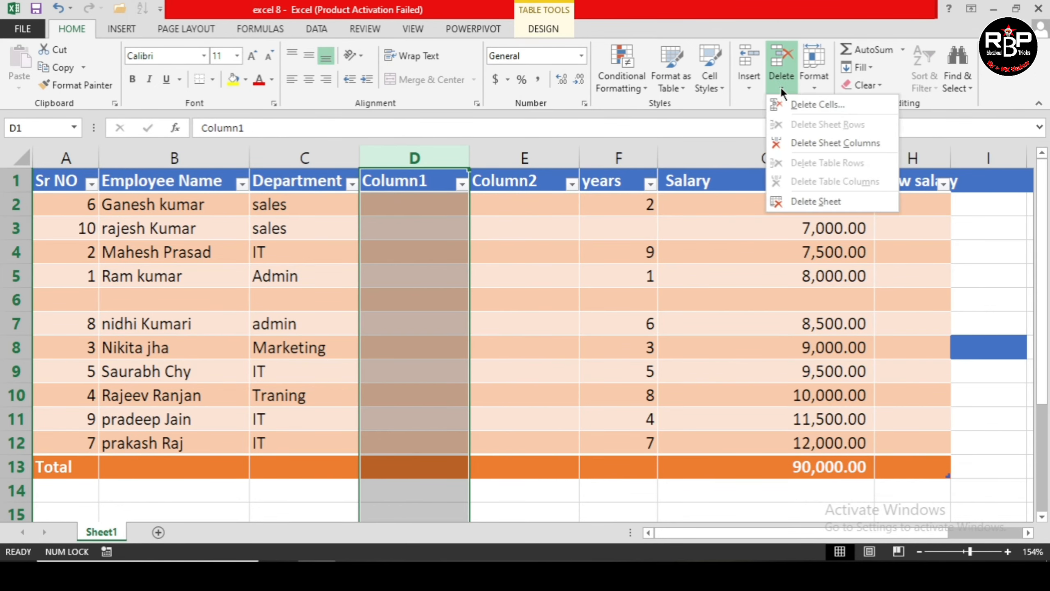
{"action": "left_click", "coordinate": [802, 143]}
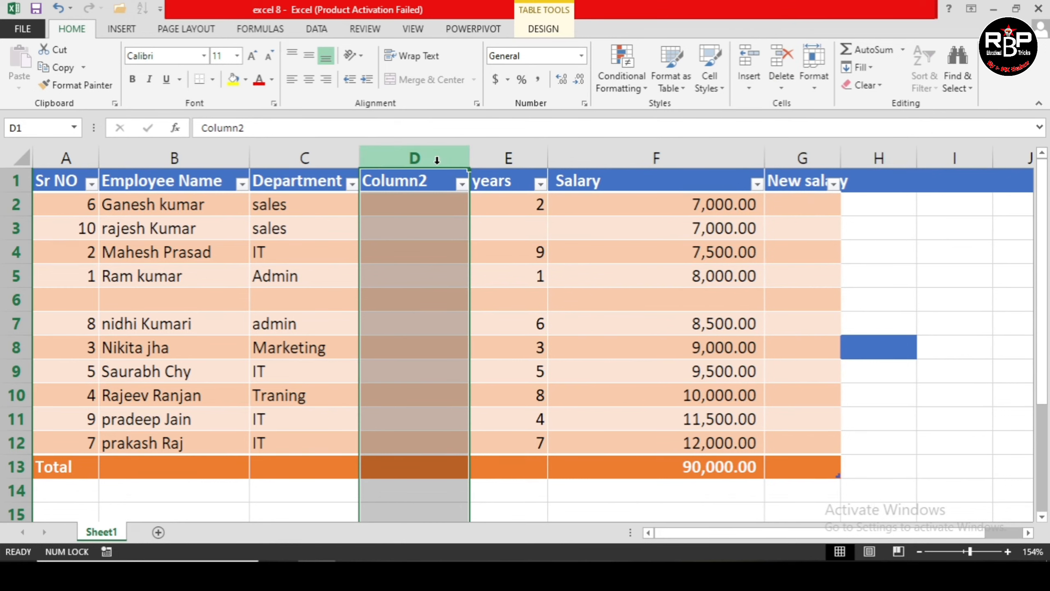
{"action": "right_click", "coordinate": [433, 159]}
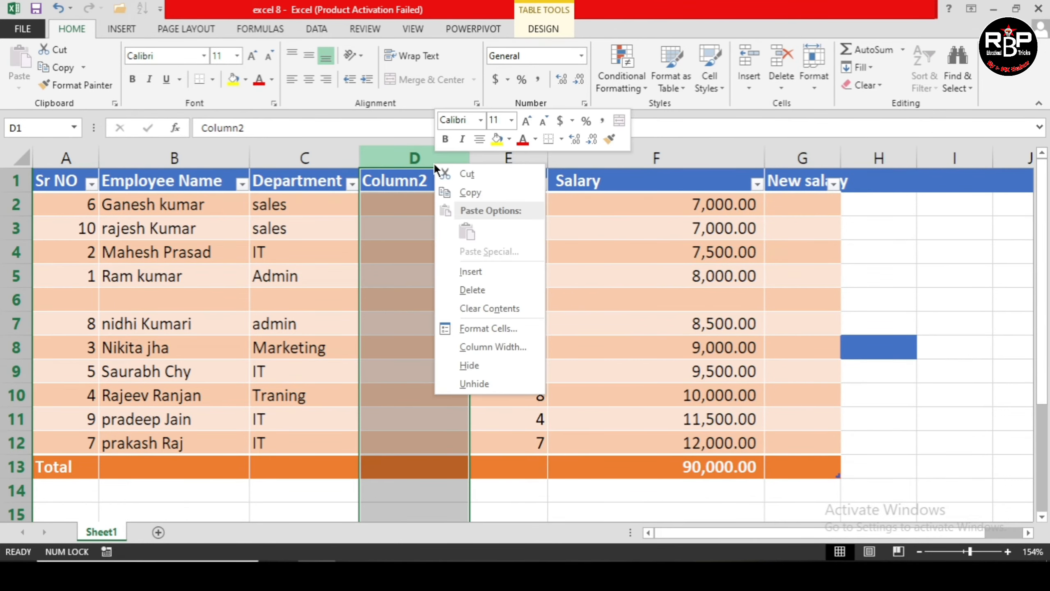
{"action": "left_click", "coordinate": [465, 287]}
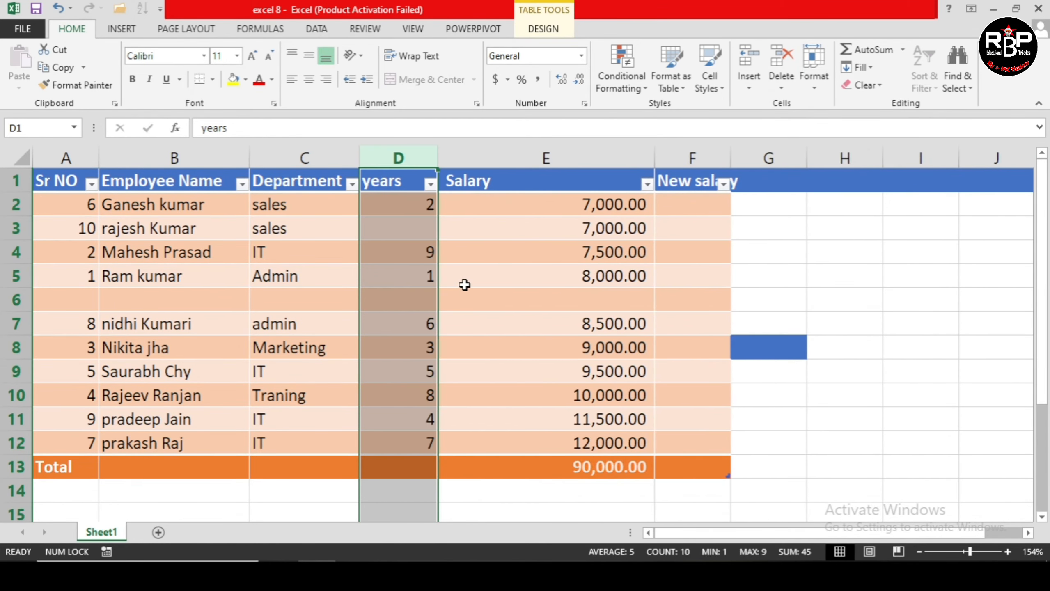
Delete the remaining blank row 6 from the employee table.
{"action": "left_click", "coordinate": [17, 301]}
{"action": "right_click", "coordinate": [17, 301]}
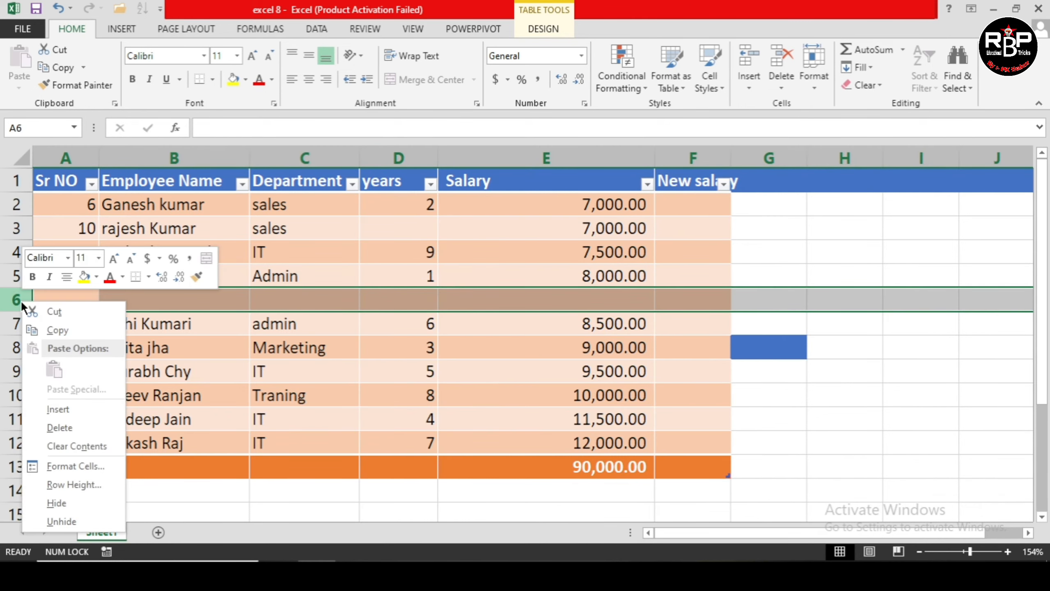
{"action": "left_click", "coordinate": [62, 424]}
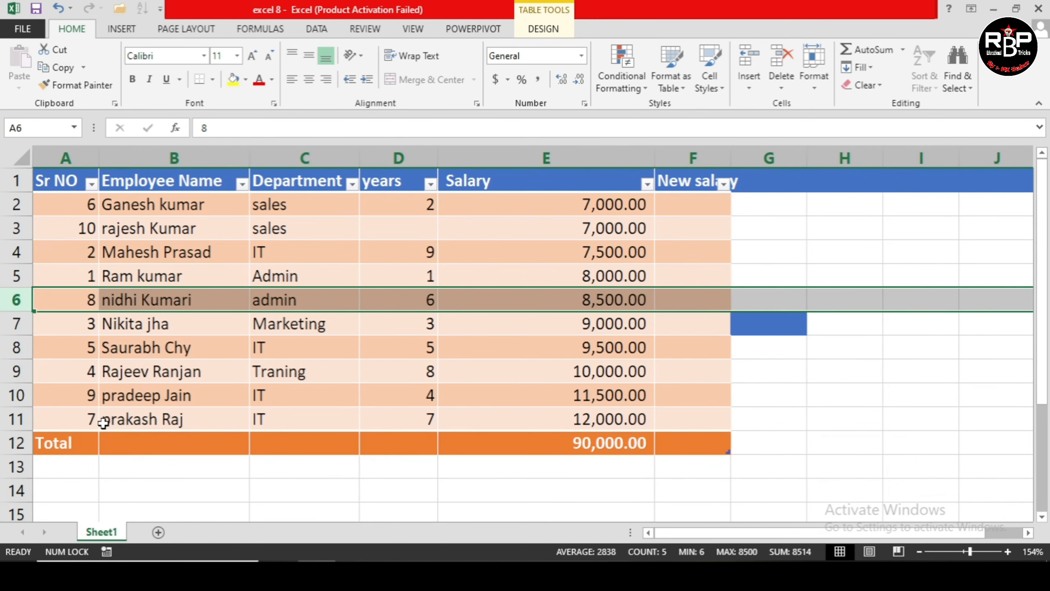
{"action": "left_click", "coordinate": [805, 394]}
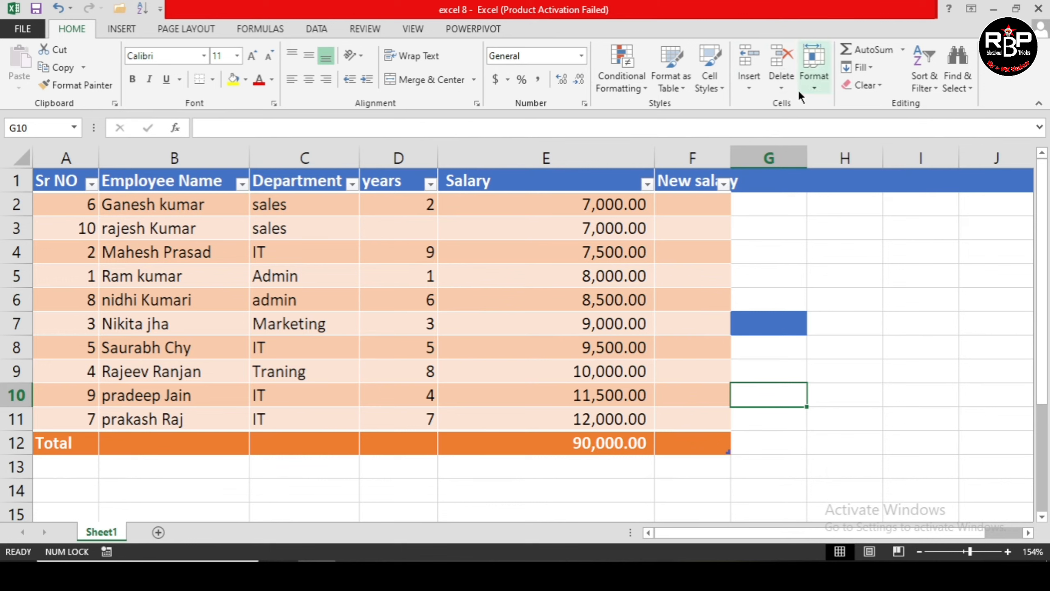
Increase the height of row 4 in the employee table by entering a larger row height.
{"action": "left_click", "coordinate": [812, 86]}
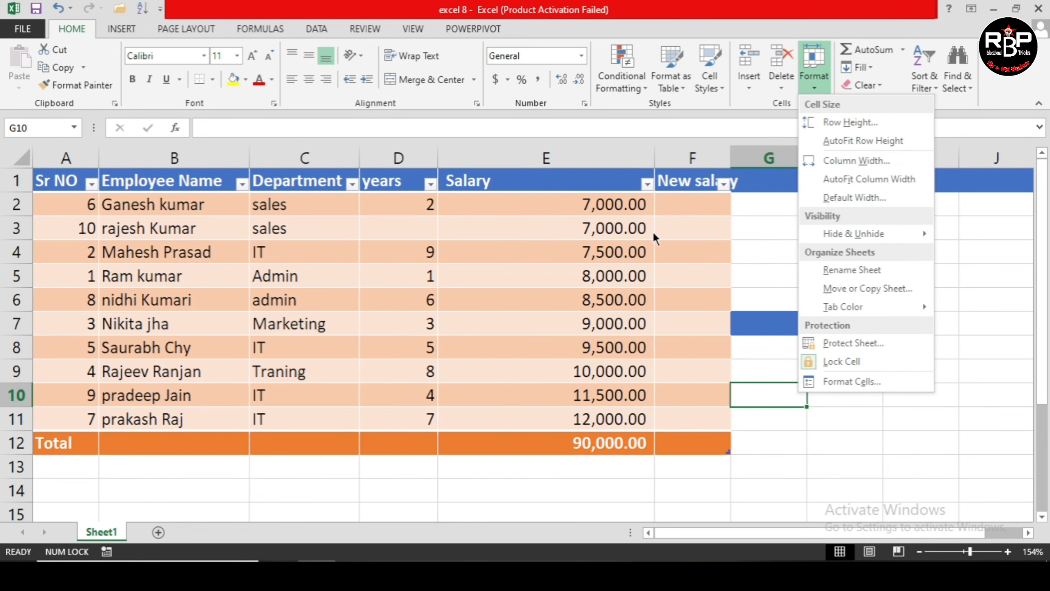
{"action": "left_click", "coordinate": [523, 251]}
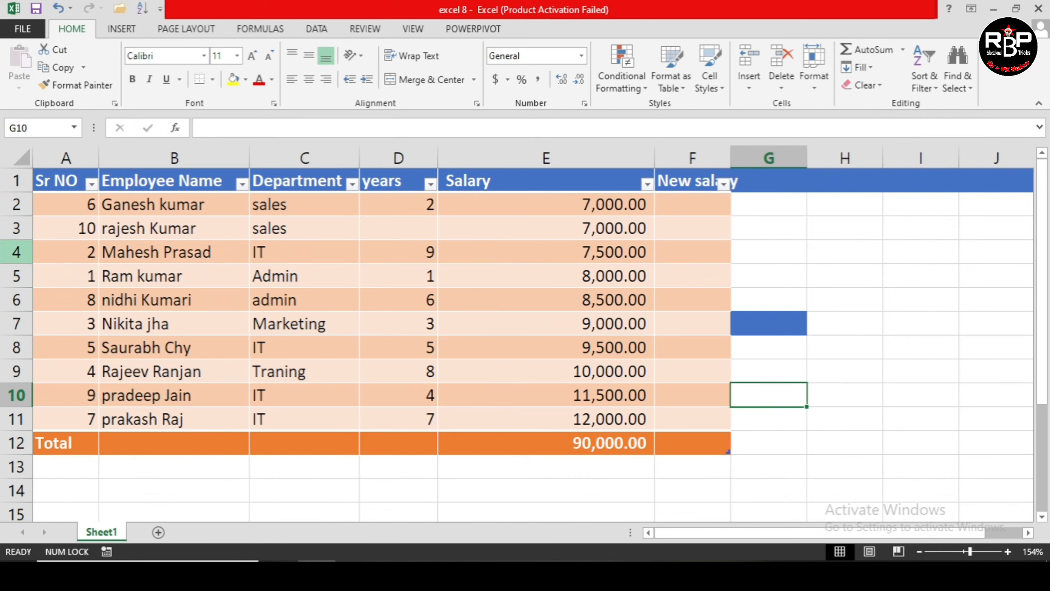
{"action": "left_click", "coordinate": [540, 260]}
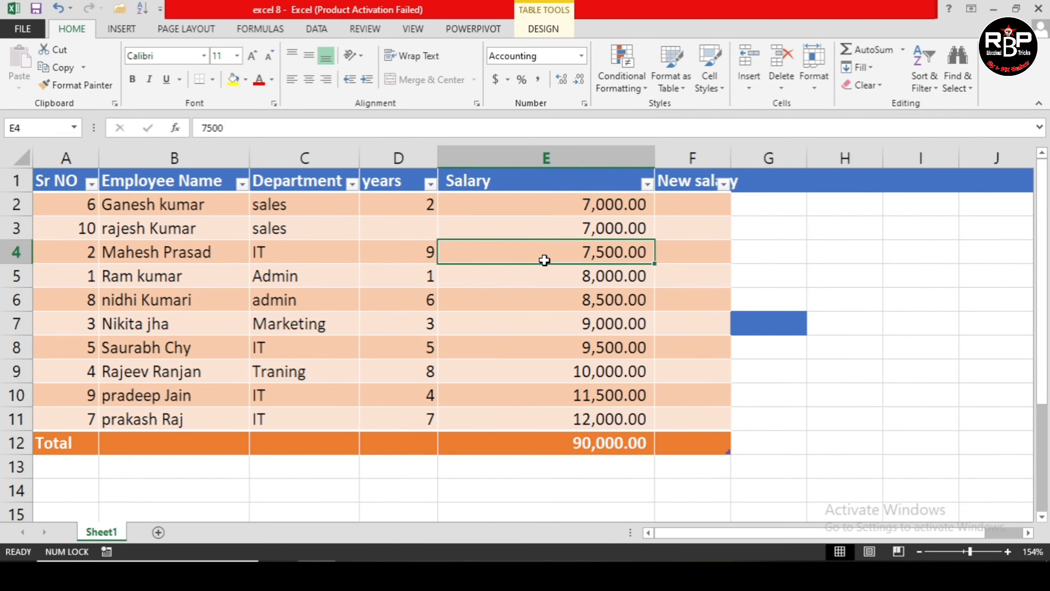
{"action": "left_click", "coordinate": [816, 86]}
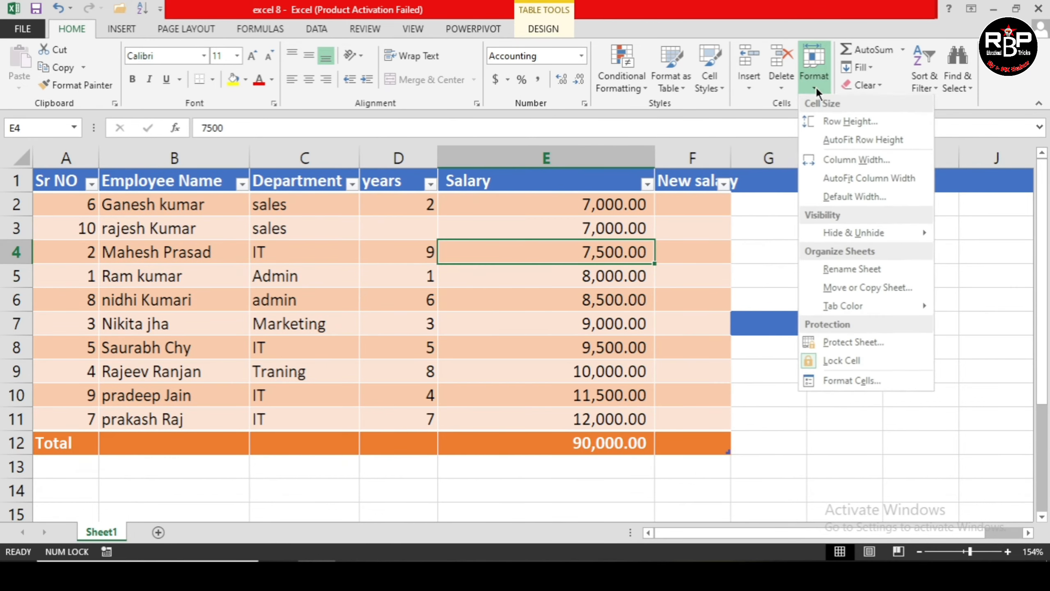
{"action": "left_click", "coordinate": [822, 121]}
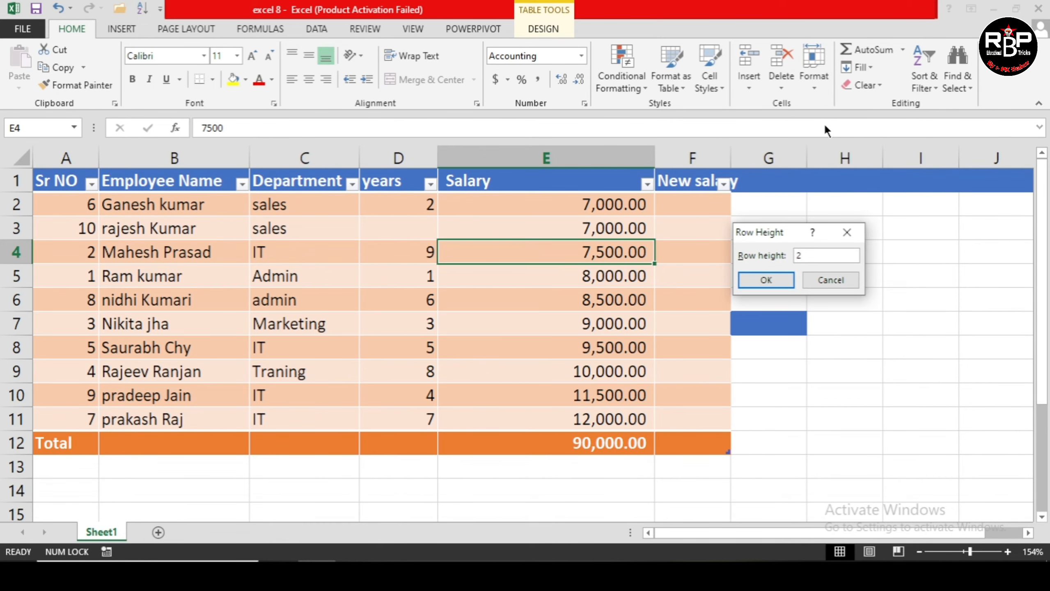
{"action": "key", "text": "Return"}
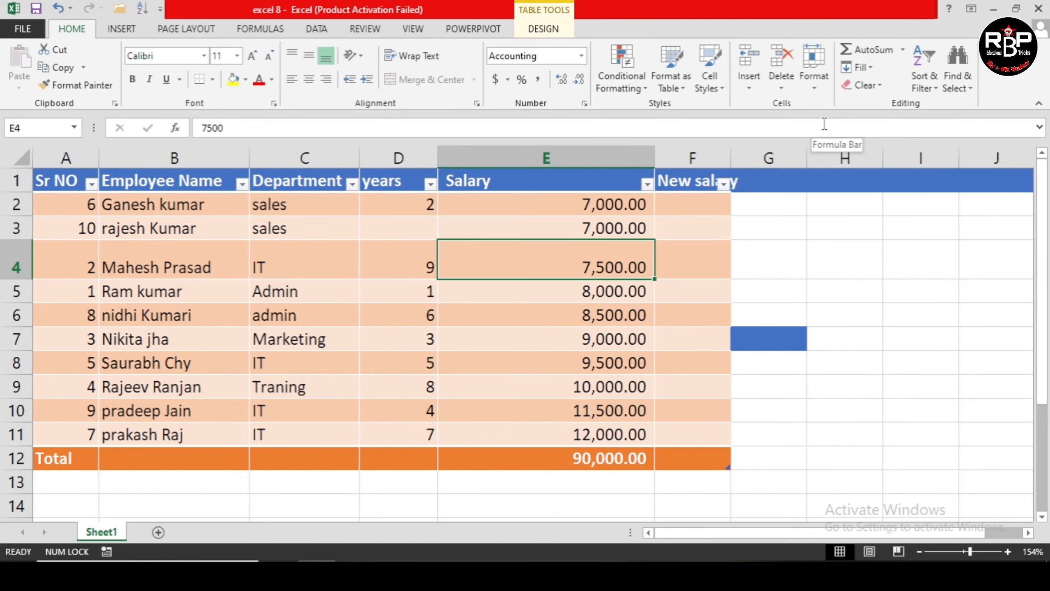
{"action": "left_click", "coordinate": [13, 273]}
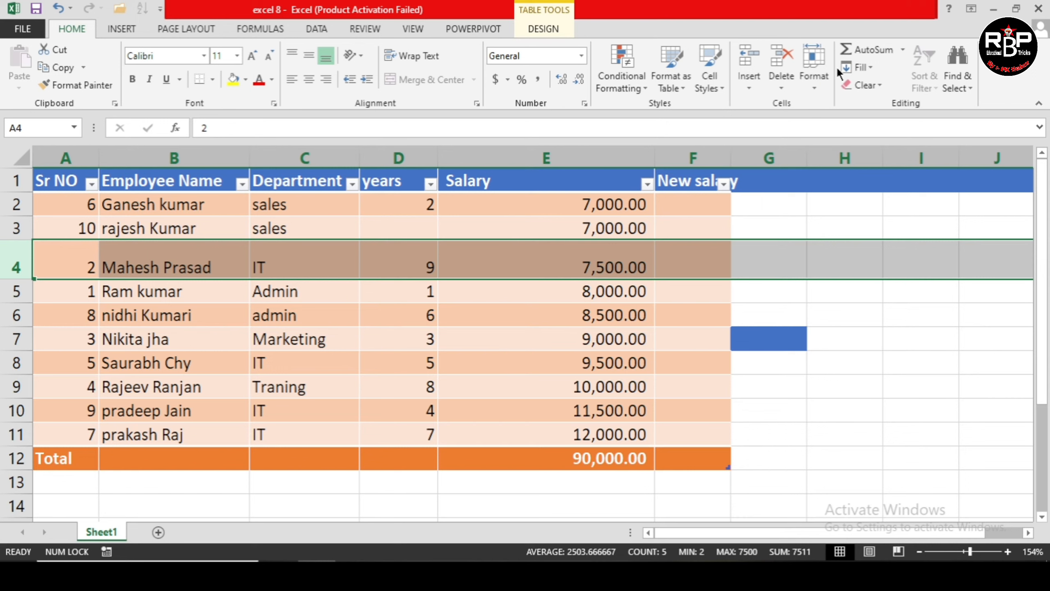
Set the width of the Salary column to 12.
{"action": "left_click", "coordinate": [469, 212]}
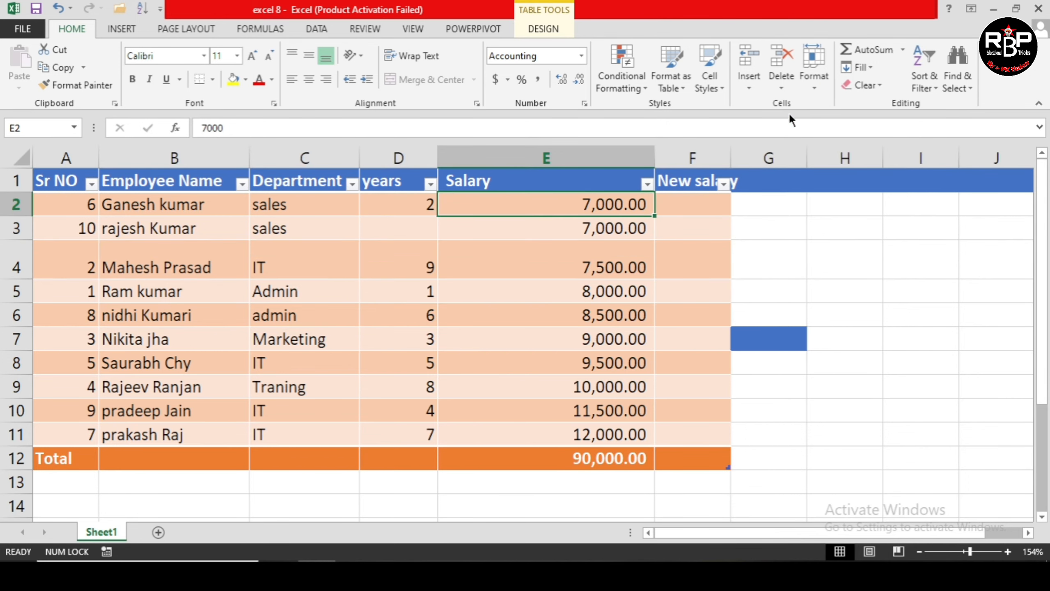
{"action": "left_click", "coordinate": [809, 81]}
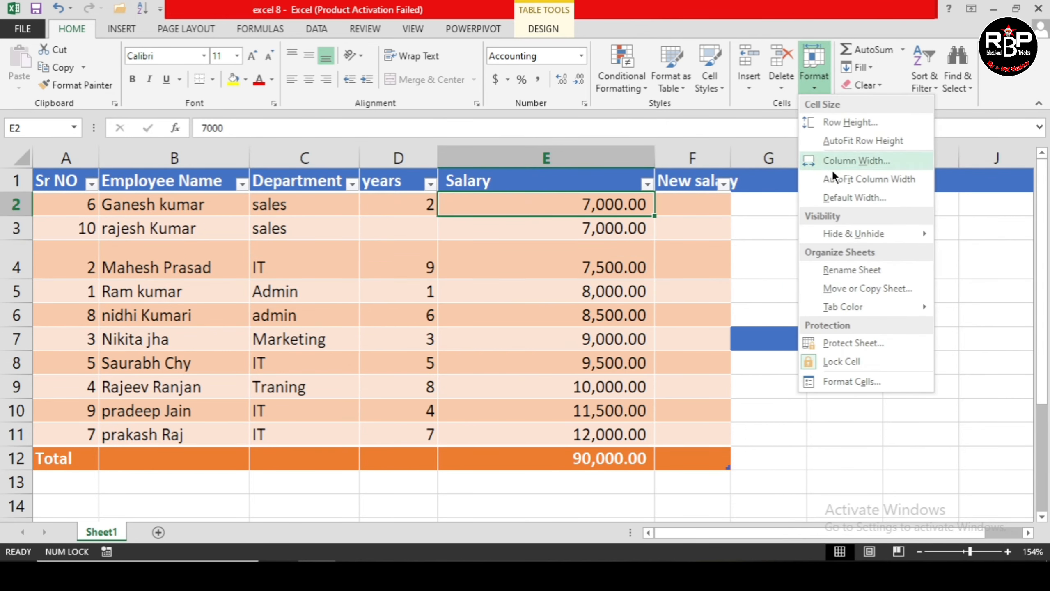
{"action": "left_click", "coordinate": [840, 163]}
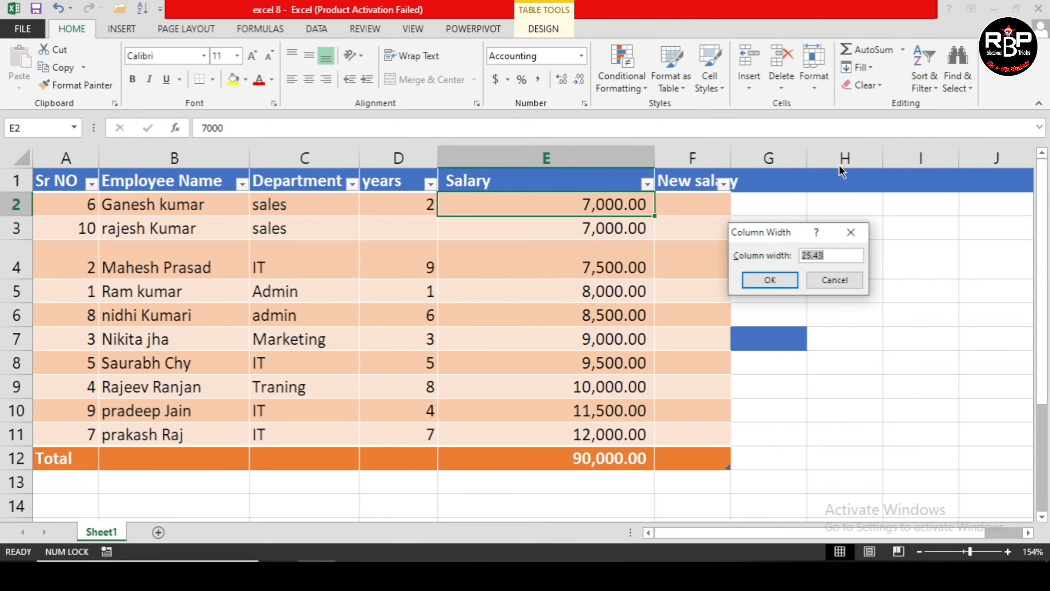
{"action": "type", "text": "12"}
{"action": "key", "text": "Return"}
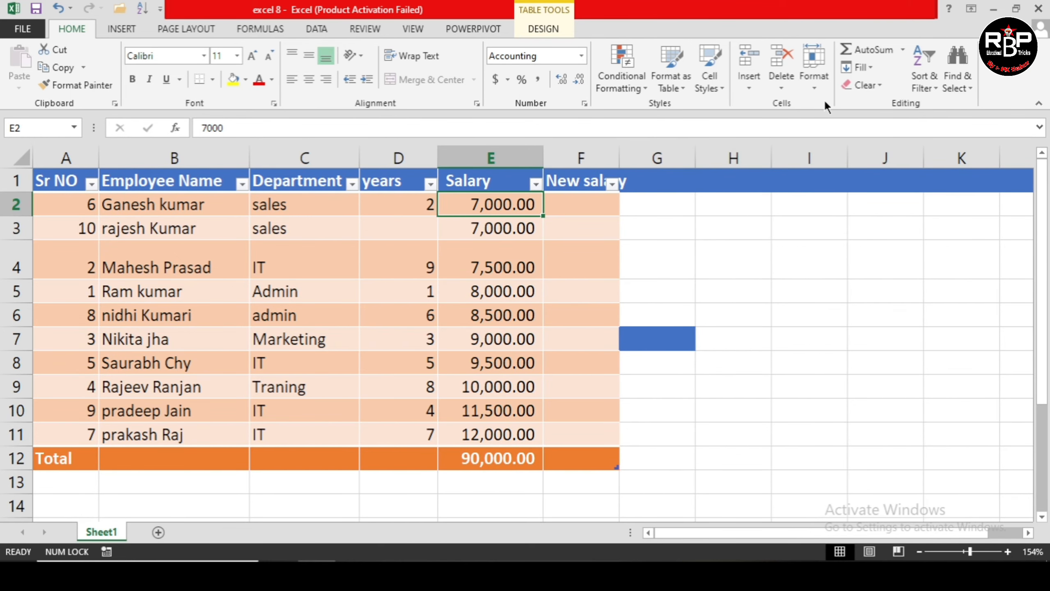
Hide the entire Salary column, column E.
{"action": "left_click", "coordinate": [823, 88]}
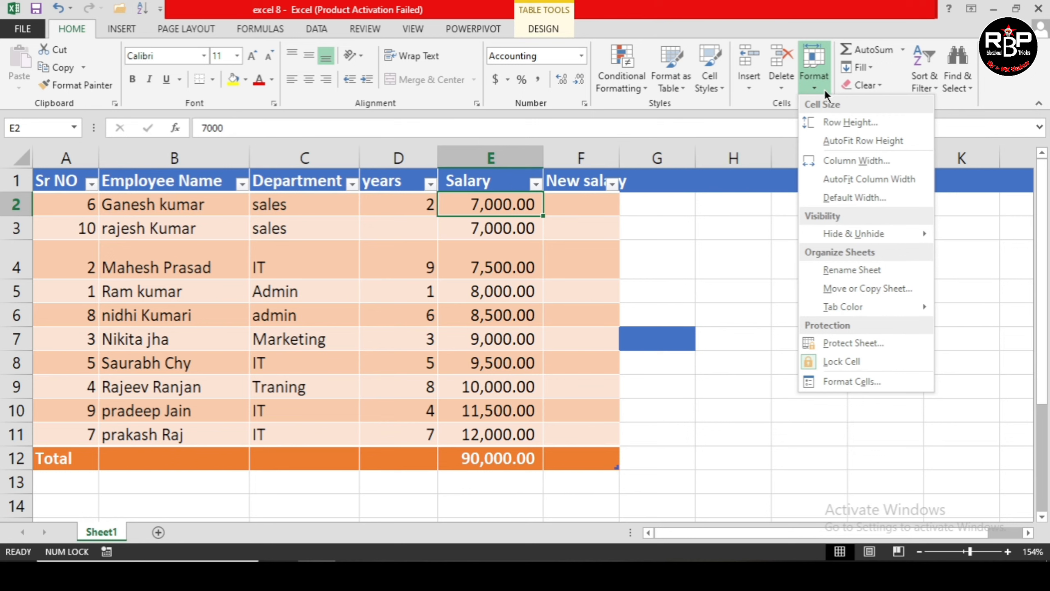
{"action": "left_click", "coordinate": [510, 160]}
{"action": "left_click", "coordinate": [510, 159]}
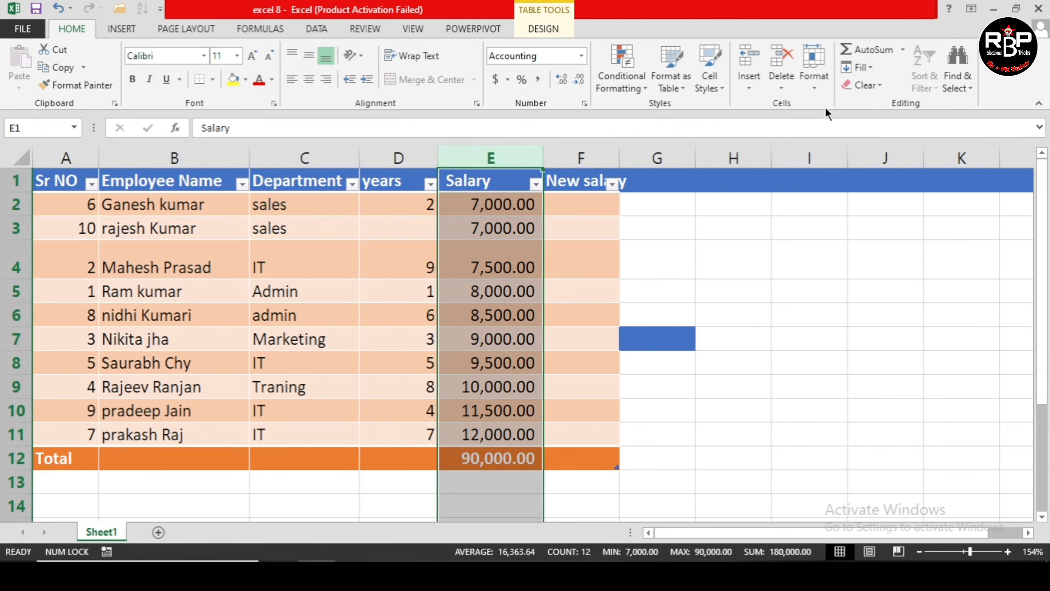
{"action": "left_click", "coordinate": [821, 88]}
{"action": "mouse_move", "coordinate": [844, 234]}
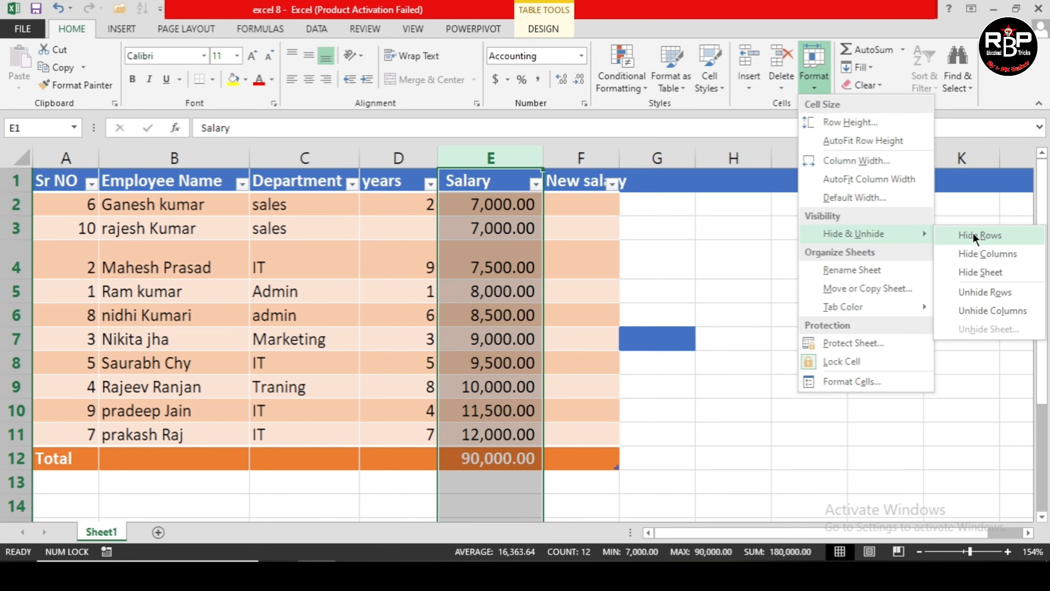
{"action": "left_click", "coordinate": [973, 252]}
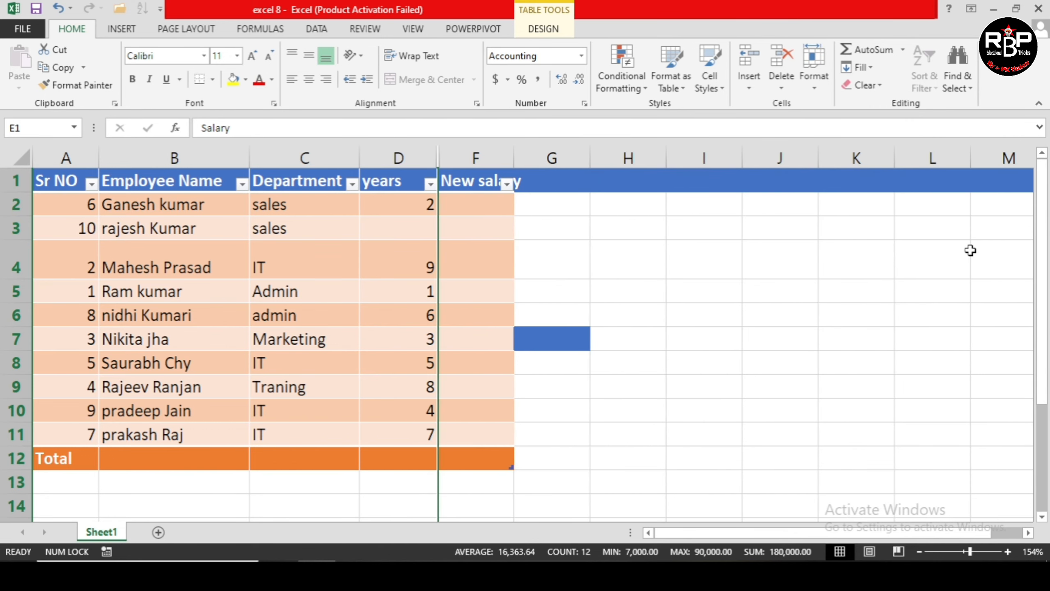
Unhide the Salary column and deselect it by selecting the empty cell I10.
{"action": "left_click", "coordinate": [804, 85]}
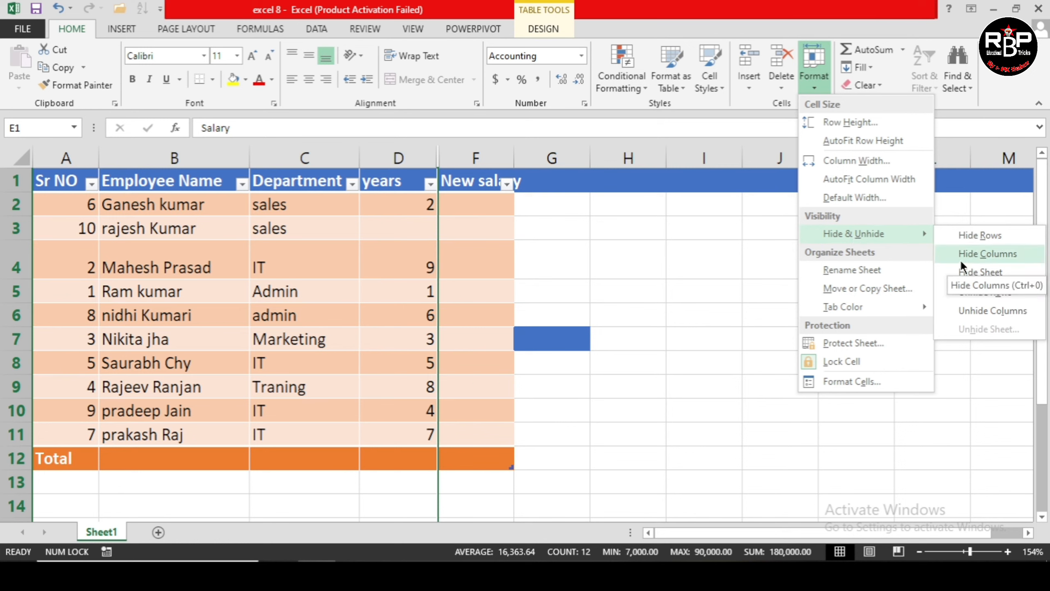
{"action": "left_click", "coordinate": [979, 311]}
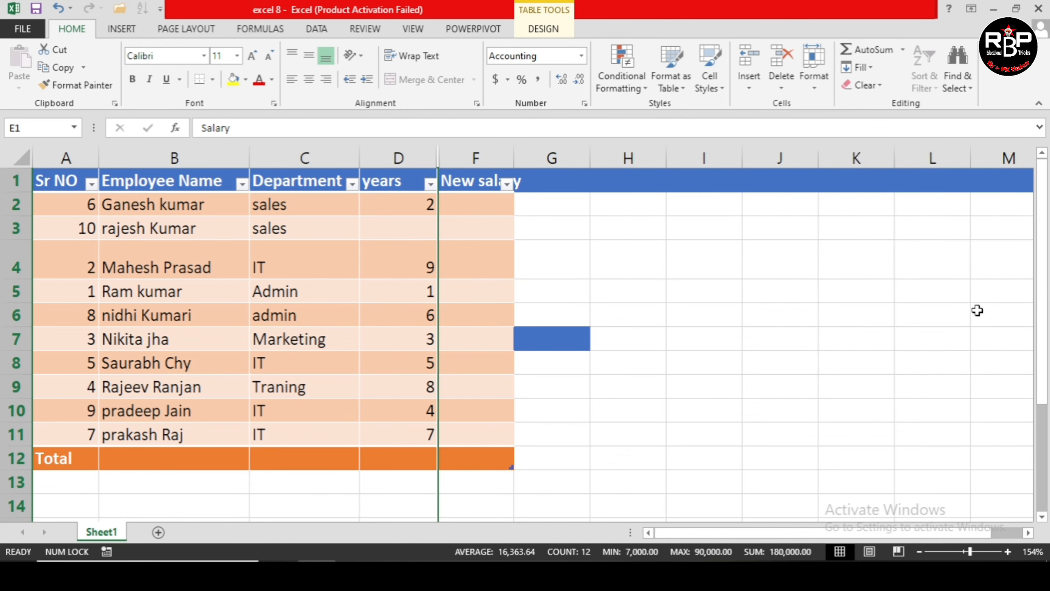
{"action": "left_click", "coordinate": [821, 398]}
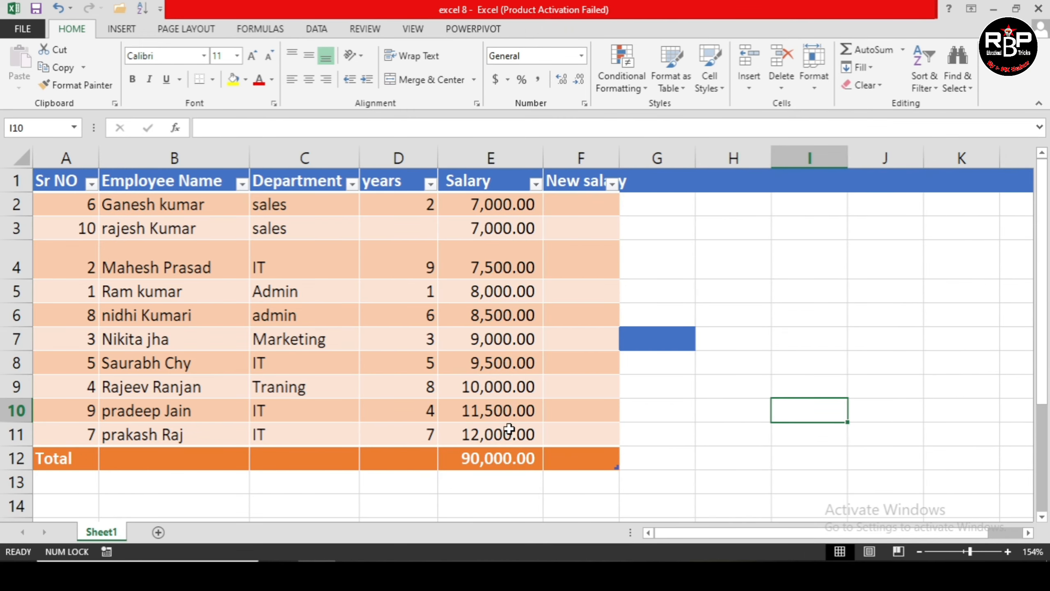
Color the Sheet1 tab with the standard red and select the empty cell G11.
{"action": "left_click", "coordinate": [811, 83]}
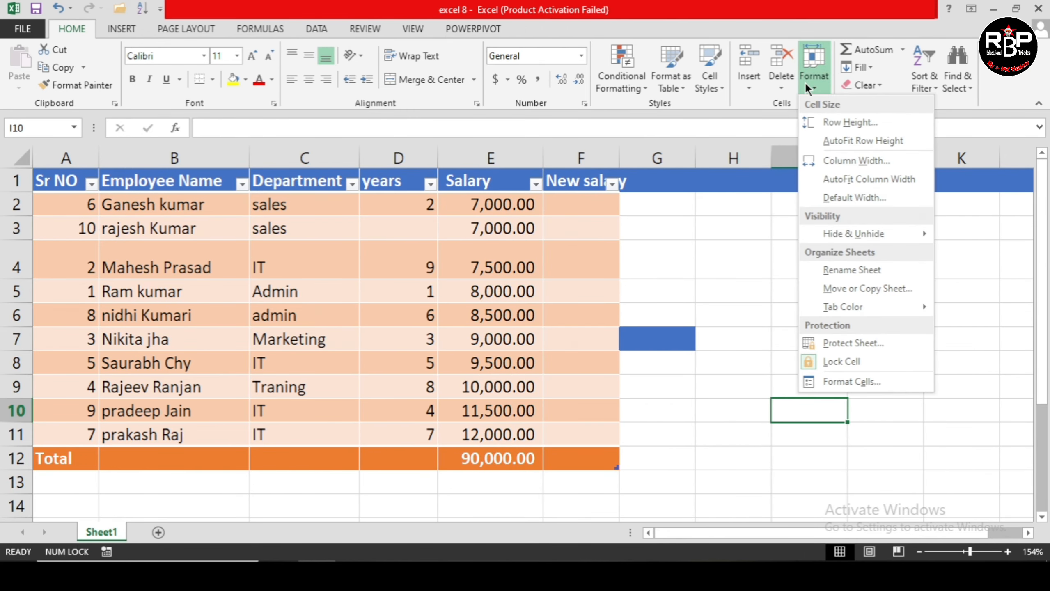
{"action": "mouse_move", "coordinate": [844, 307]}
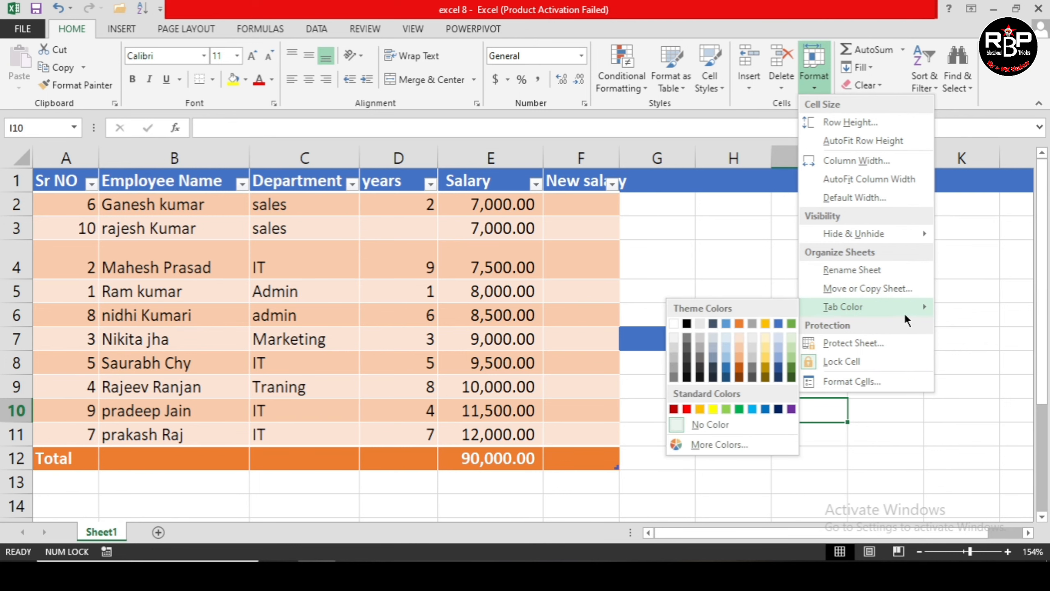
{"action": "left_click", "coordinate": [687, 409]}
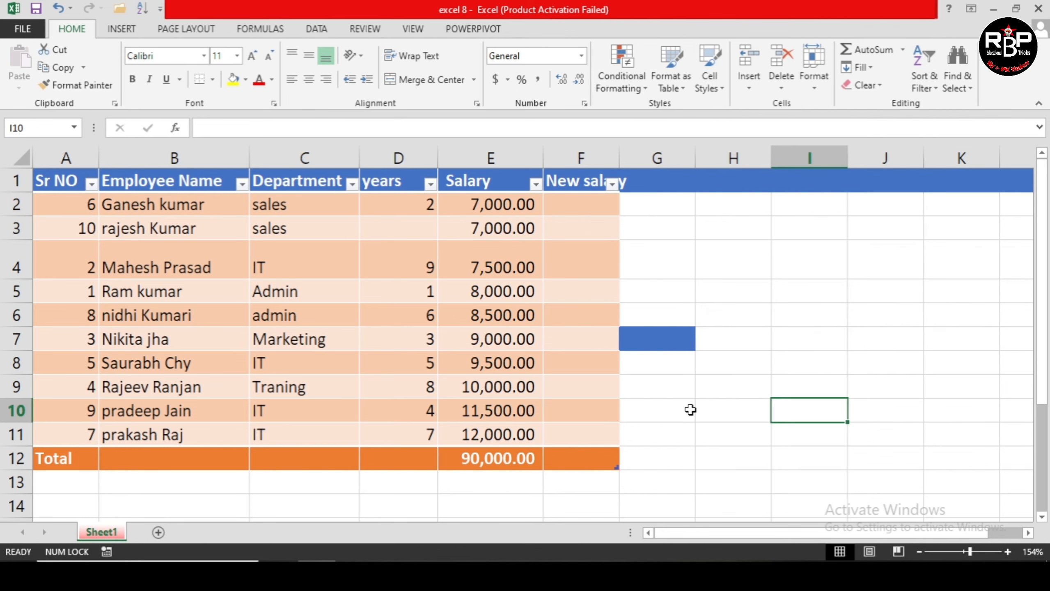
{"action": "left_click", "coordinate": [689, 442]}
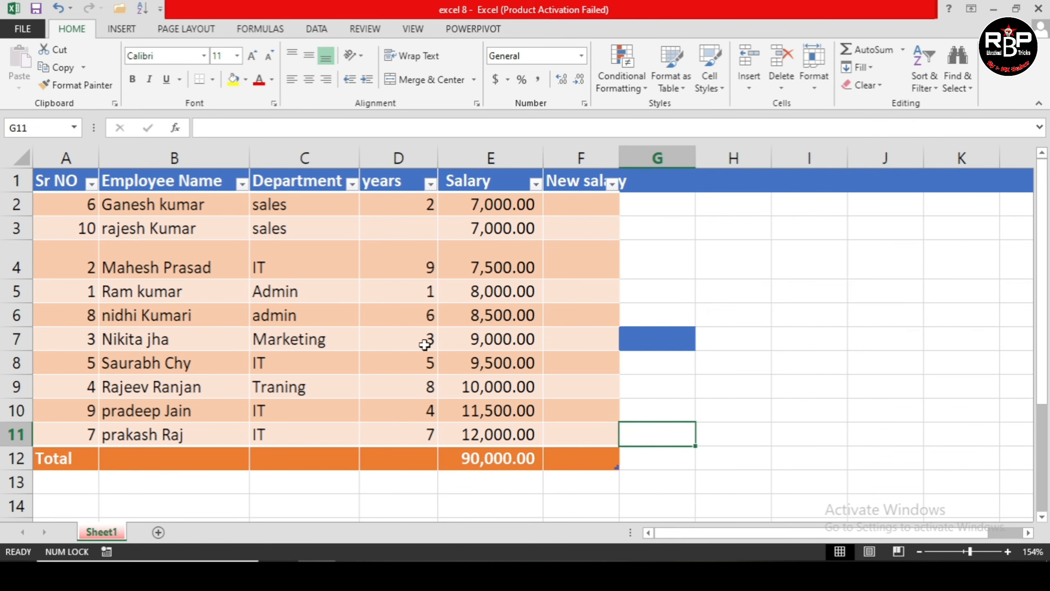
Rename Sheet1, entering a new sheet name that begins with "exc".
{"action": "left_click", "coordinate": [818, 88]}
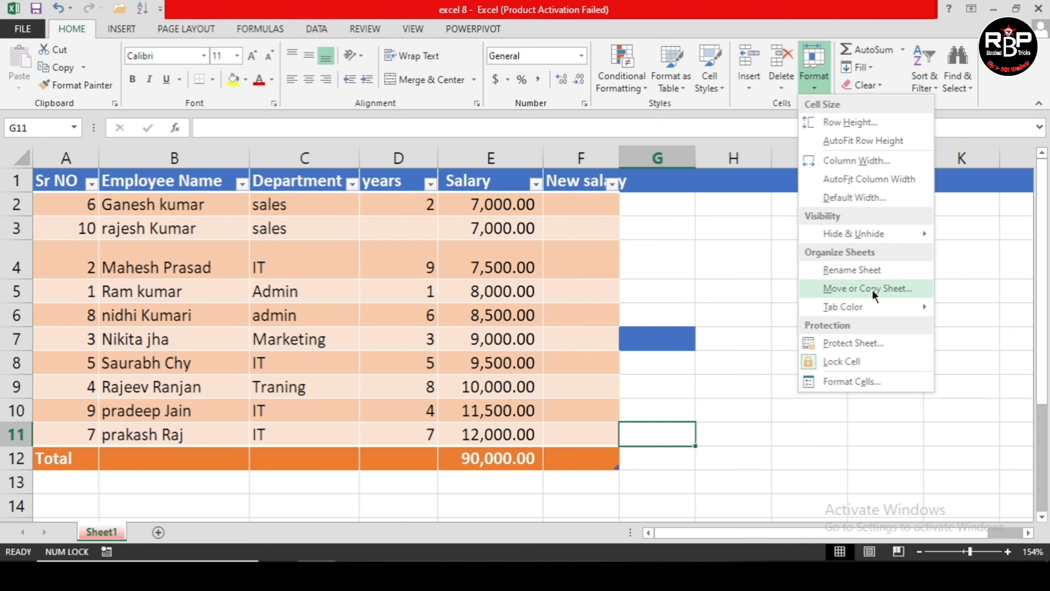
{"action": "left_click", "coordinate": [873, 269]}
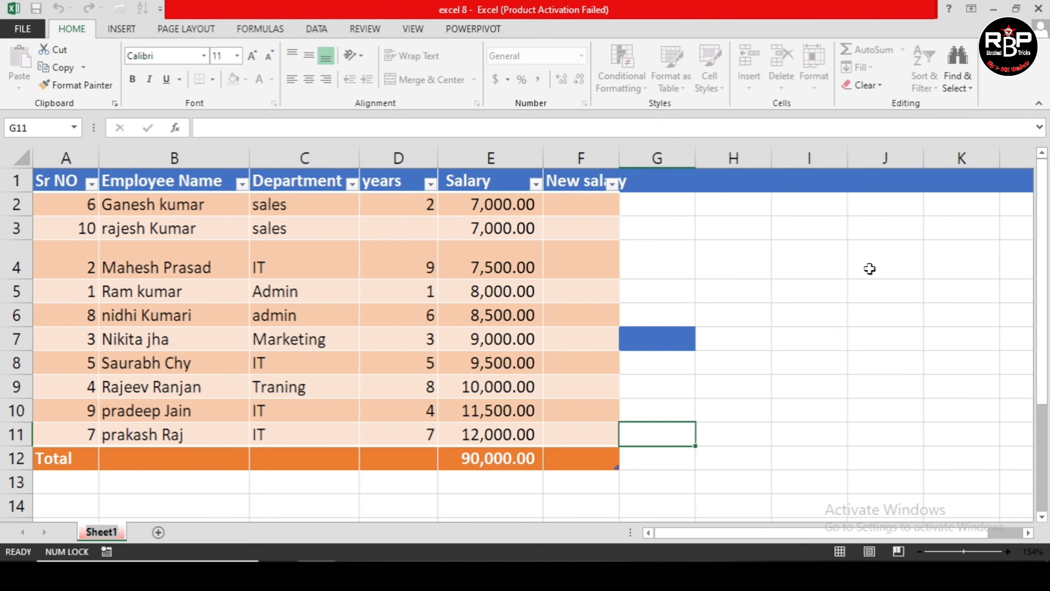
{"action": "type", "text": "exc"}
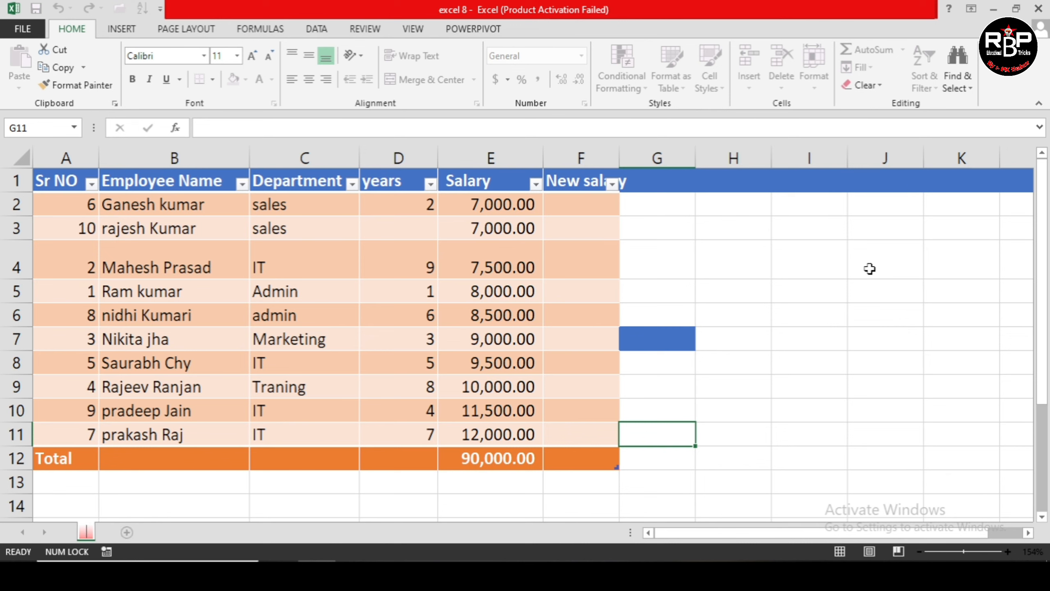